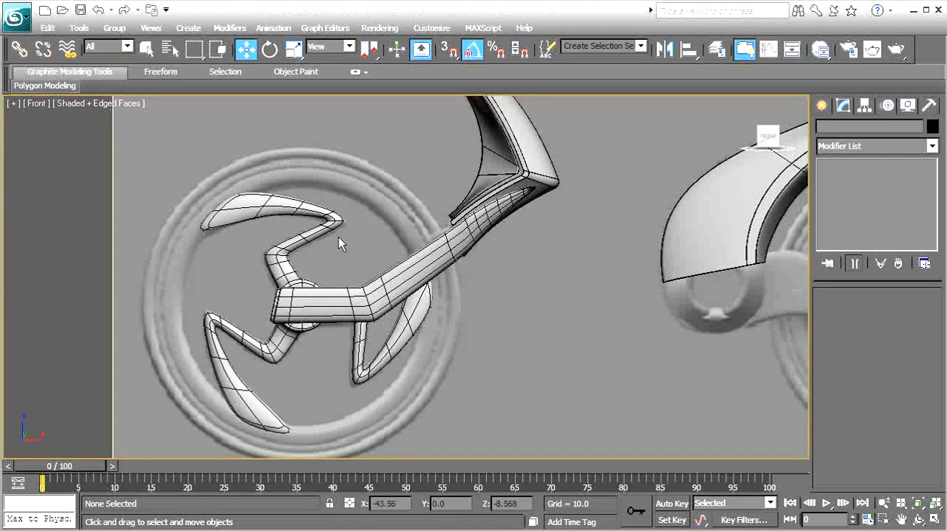
Create a torus centred on the front wheel hub, matching the reference tyre, with major radius about 24.5 and minor radius about 1.2
scroll(313, 305, up, 3)
middle_drag(313, 305, 403, 277)
click(821, 105)
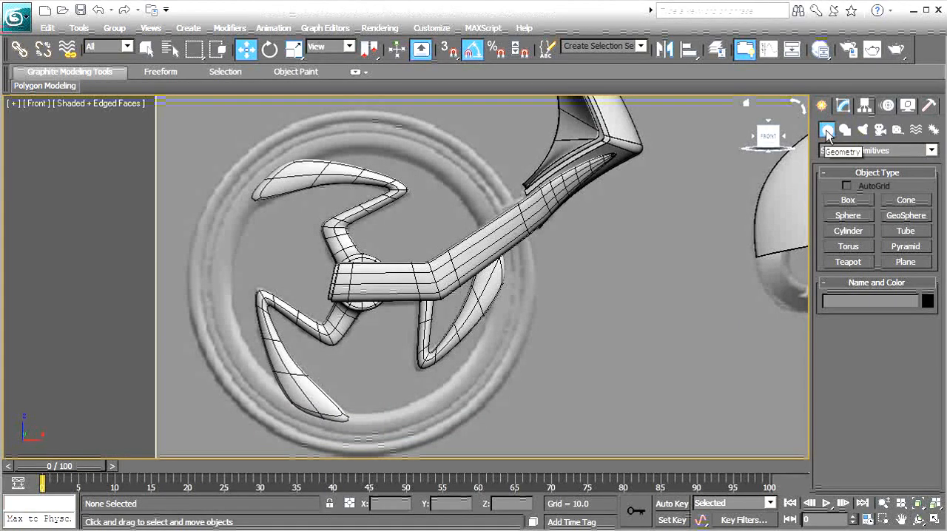
click(848, 248)
middle_drag(375, 297, 377, 293)
scroll(377, 290, down, 1)
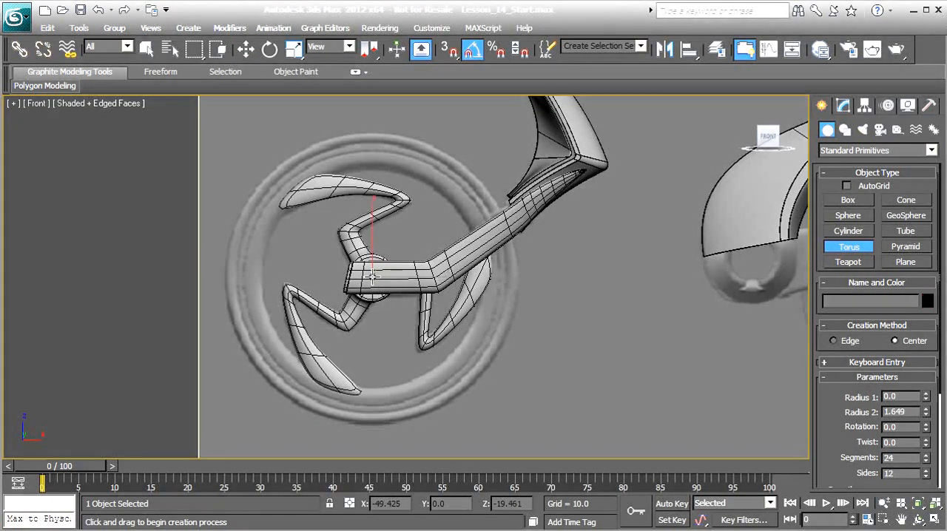
drag(372, 276, 292, 154)
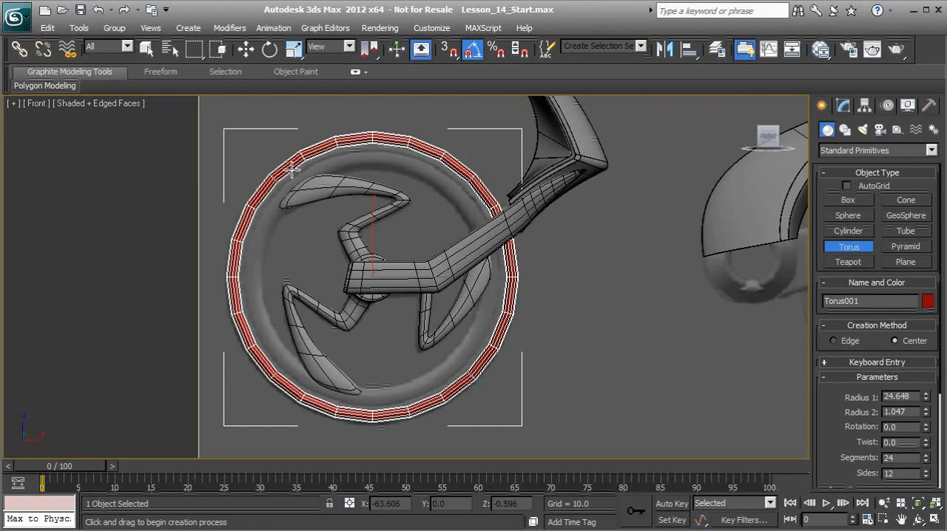
click(293, 172)
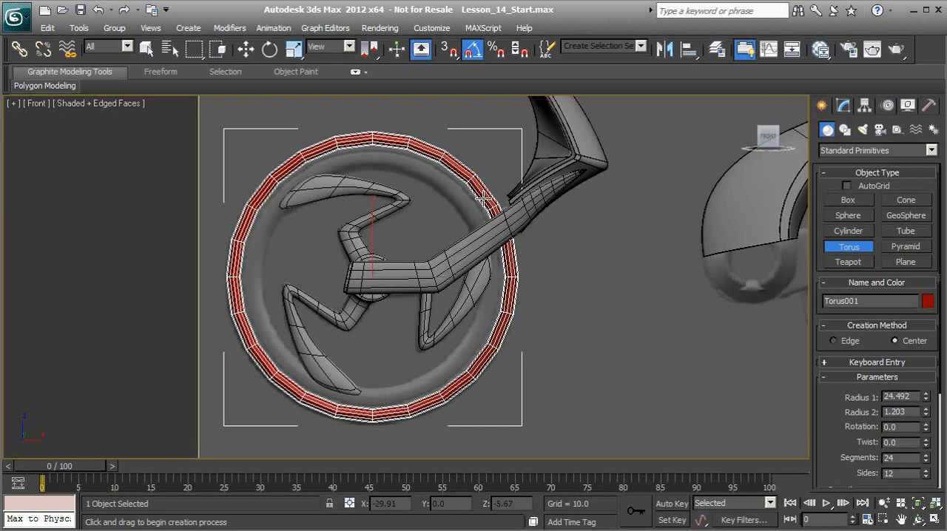
Convert the torus to an Editable Poly
key(w)
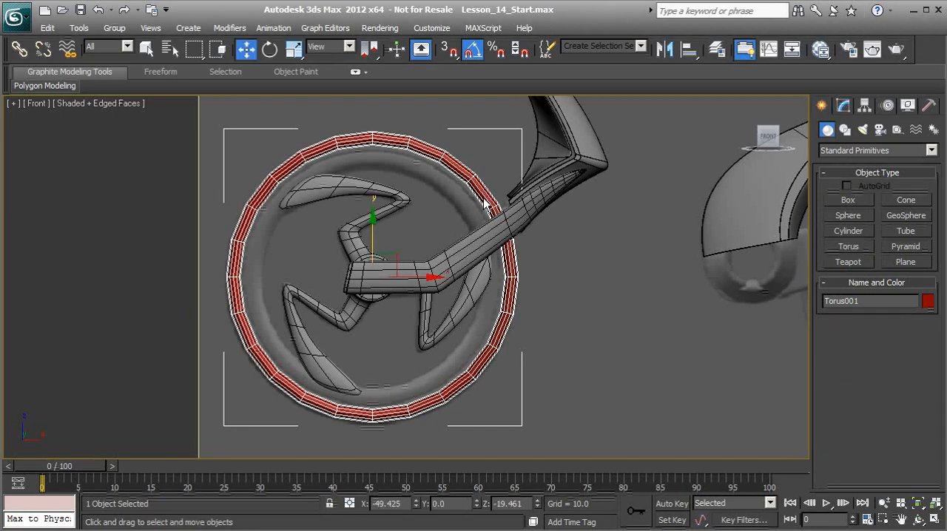
right_click(485, 204)
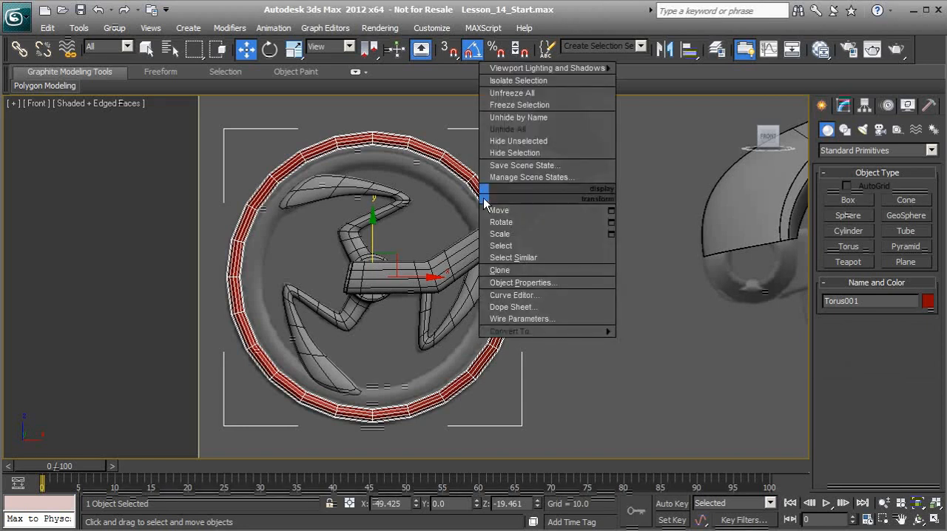
mouse_move(564, 332)
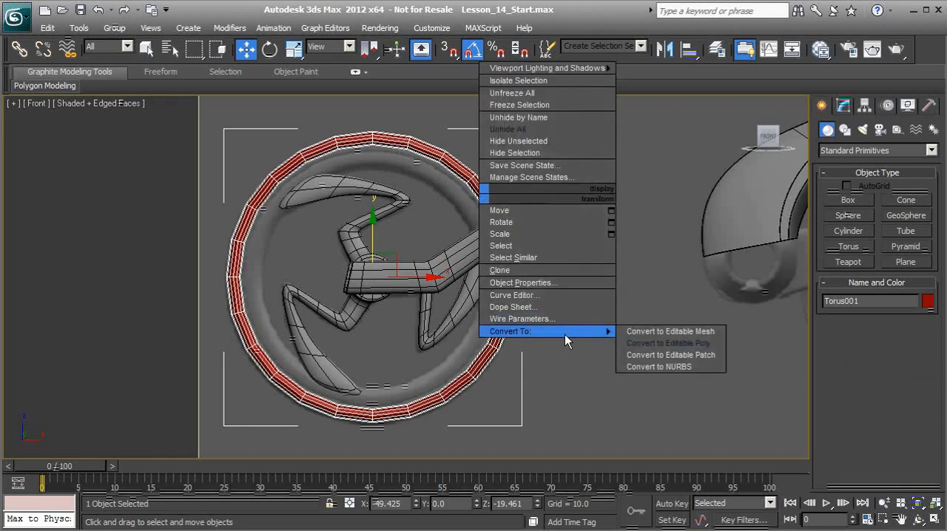
click(649, 346)
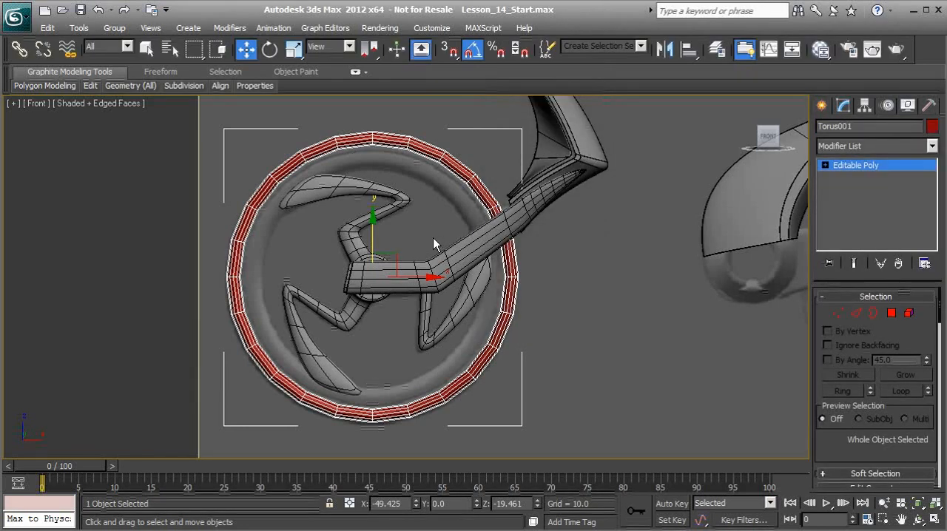
Select the two edge rings on the inner side of the torus and convert them to a polygon selection
scroll(428, 261, up, 5)
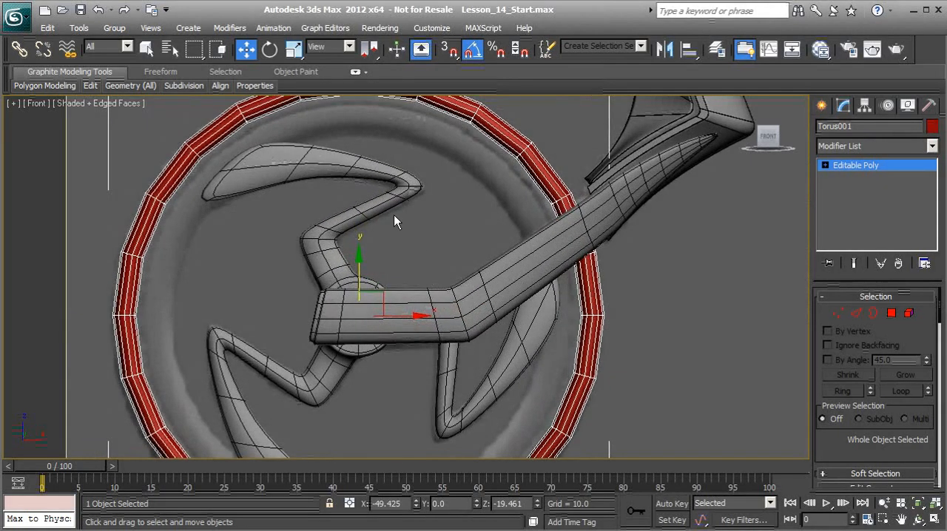
scroll(352, 177, up, 1)
middle_drag(352, 177, 319, 237)
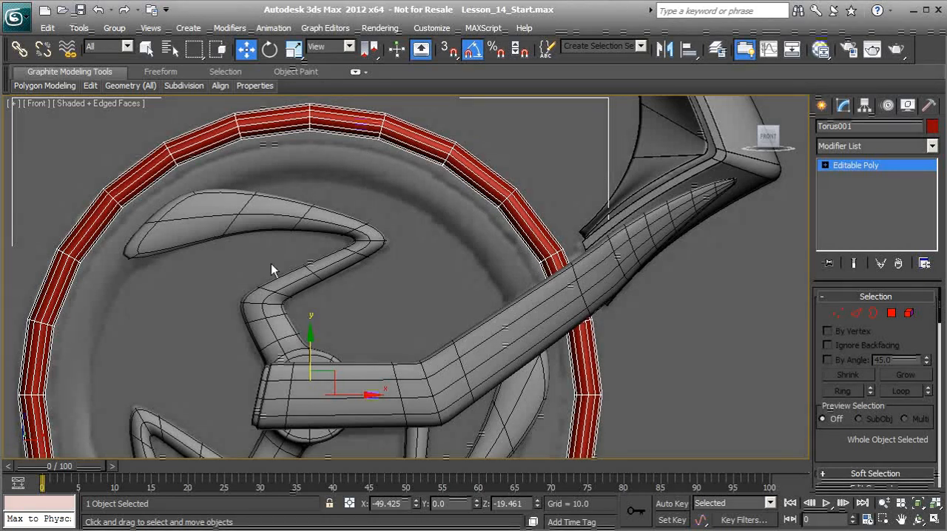
key(p)
alt+middle_drag(279, 259, 324, 264)
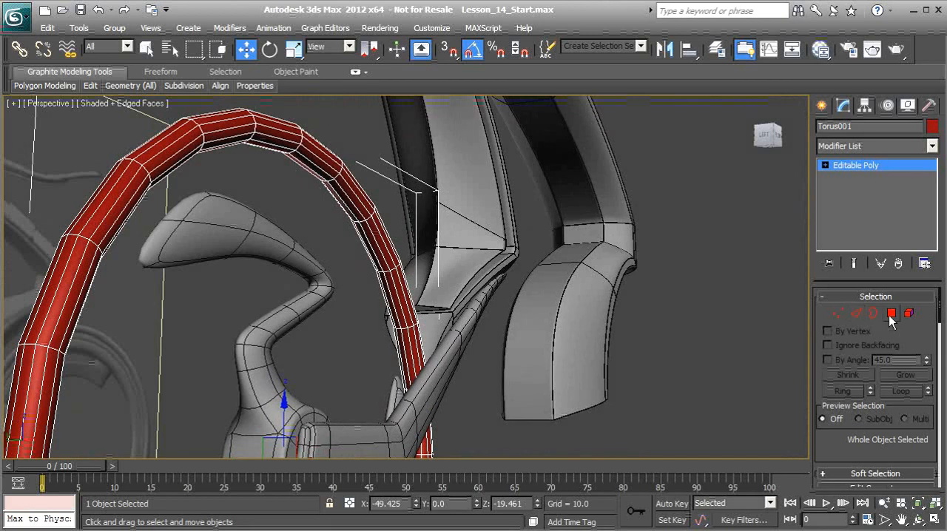
click(858, 317)
alt+middle_drag(283, 255, 377, 272)
scroll(338, 261, up, 3)
click(310, 234)
ctrl+click(324, 237)
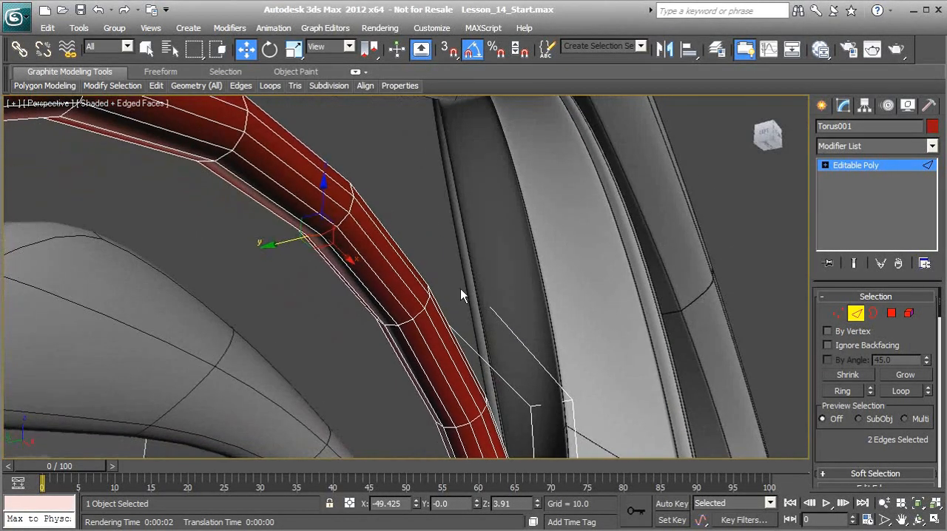
click(853, 393)
scroll(408, 312, down, 4)
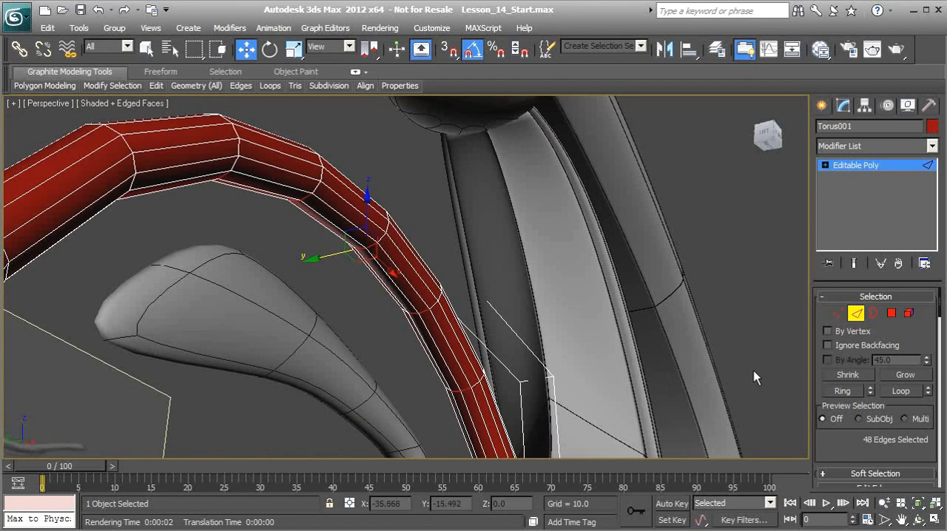
ctrl+click(892, 315)
Extrude the selected inner polygons by Local Normal with a height of 0.702 and apply it while continuing with another extrusion
alt+middle_drag(384, 329, 349, 157)
alt+middle_drag(392, 332, 337, 313)
scroll(834, 444, down, 3)
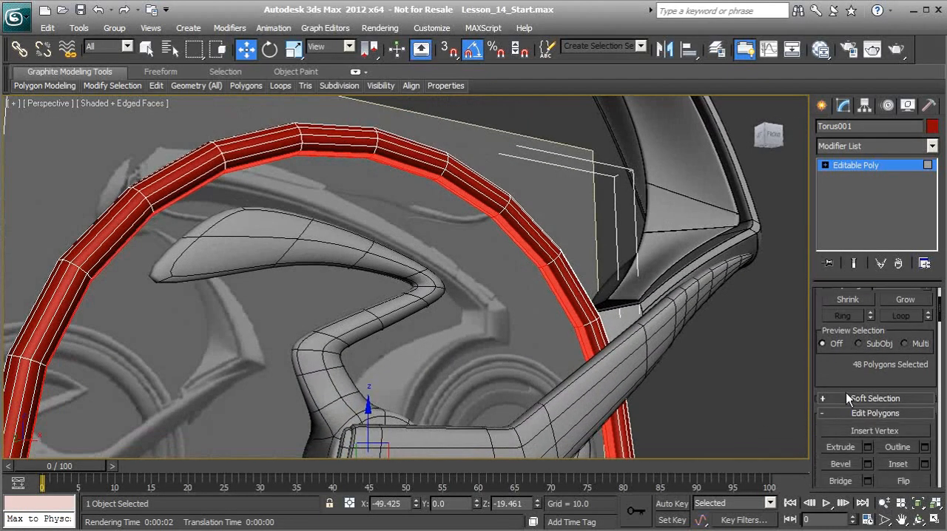
click(868, 433)
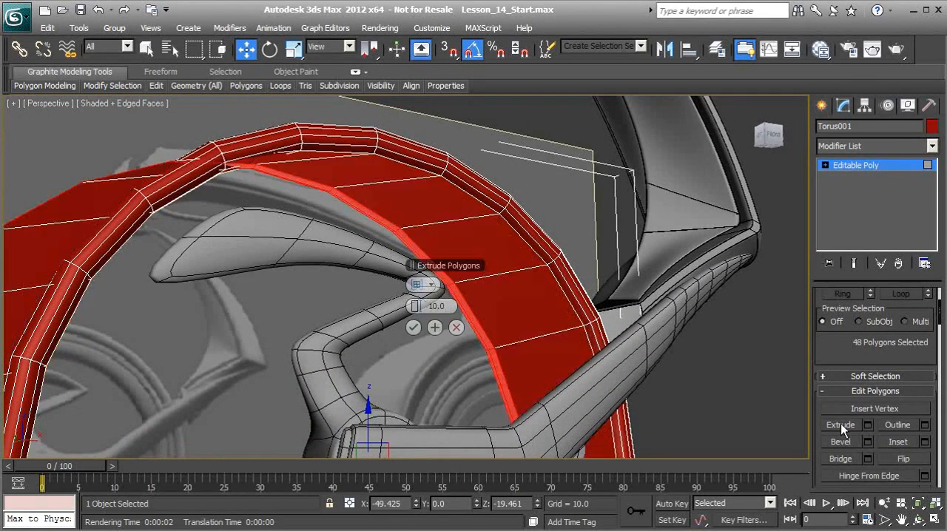
alt+middle_drag(423, 331, 286, 312)
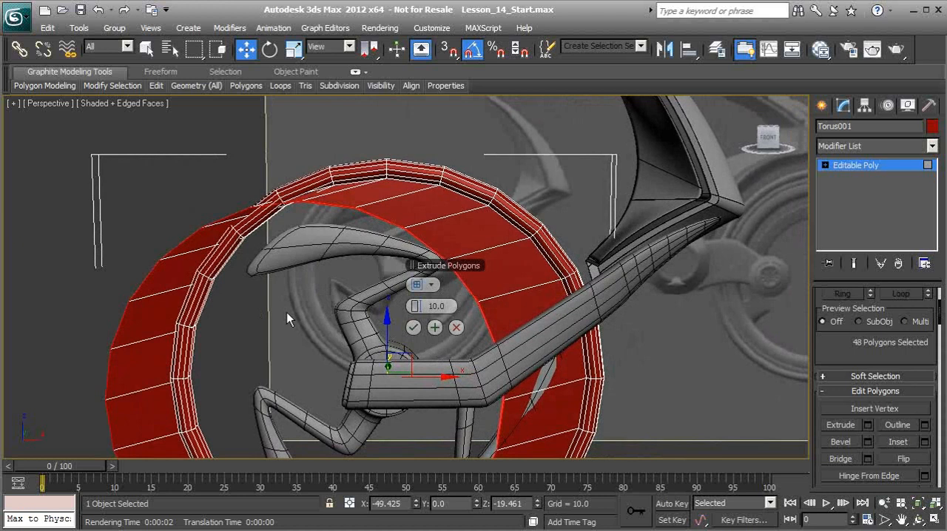
click(423, 284)
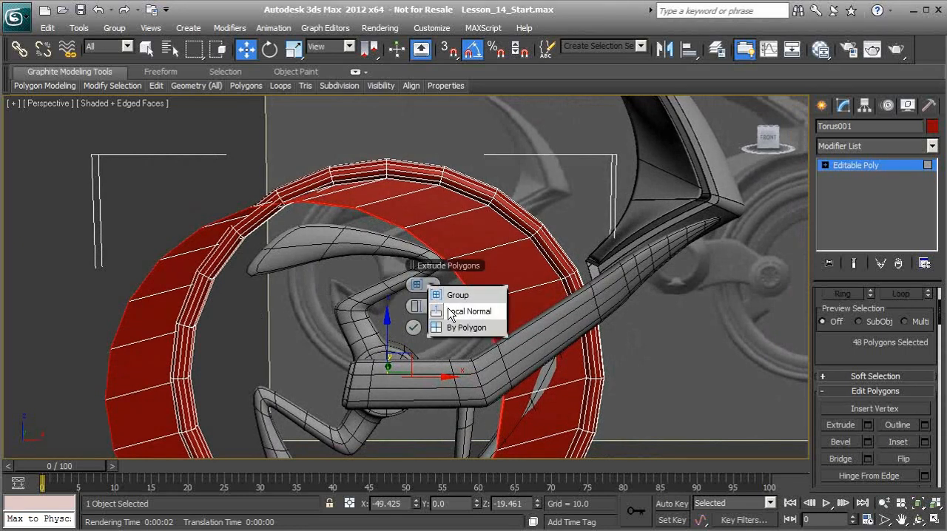
click(451, 315)
alt+middle_drag(371, 283, 322, 260)
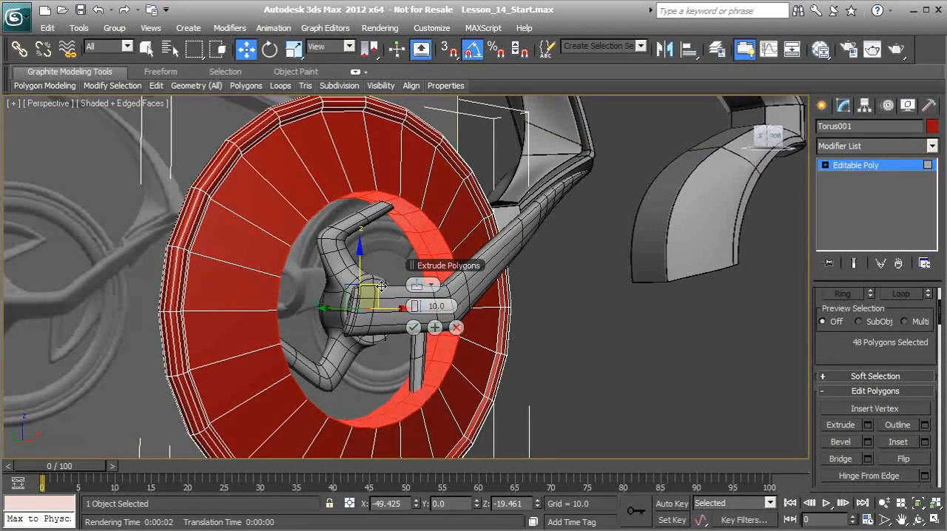
drag(412, 306, 364, 307)
middle_drag(285, 262, 311, 309)
scroll(312, 340, up, 4)
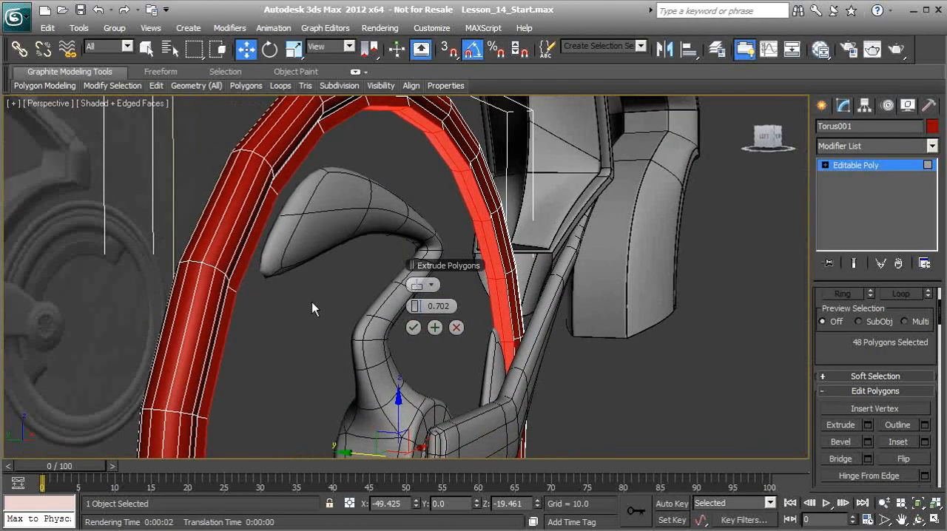
click(435, 328)
Extrude the inner polygons a second time by Local Normal with a height of 1.479
alt+middle_drag(382, 311, 414, 312)
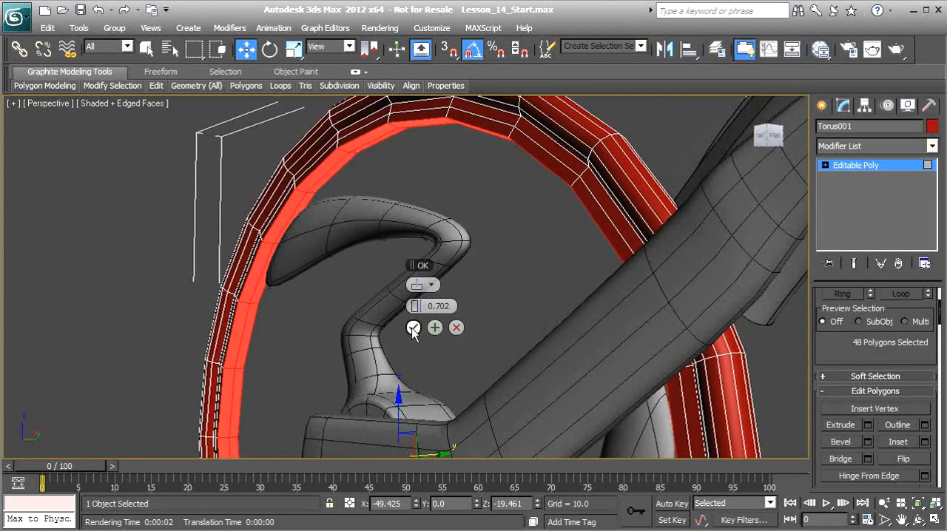
drag(419, 309, 421, 305)
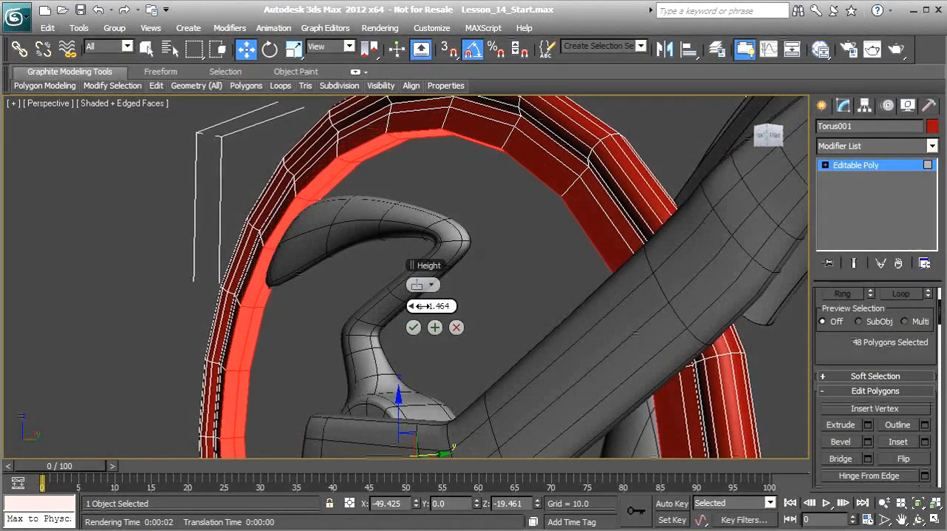
alt+middle_drag(421, 305, 457, 325)
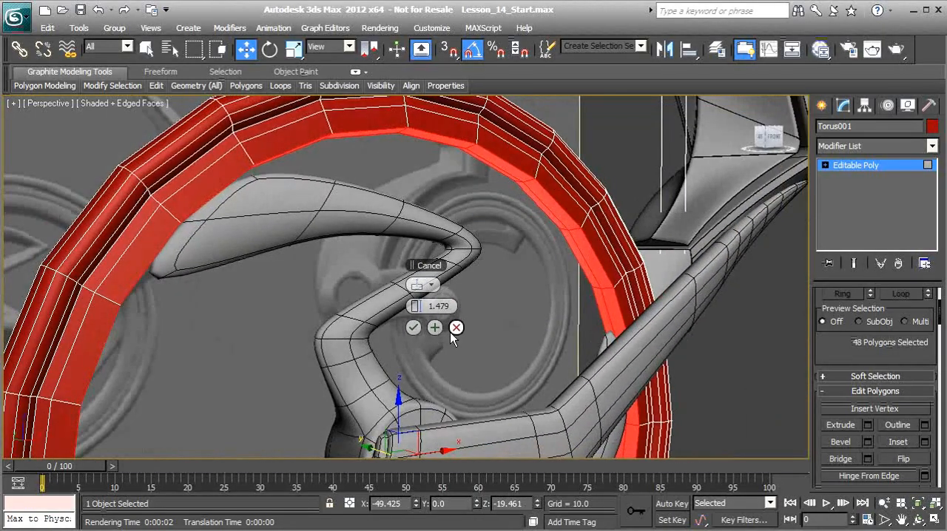
click(413, 328)
Scale the selected inner polygons down along the Y axis to narrow the inner edge of the wheel ring
alt+middle_drag(289, 302, 183, 155)
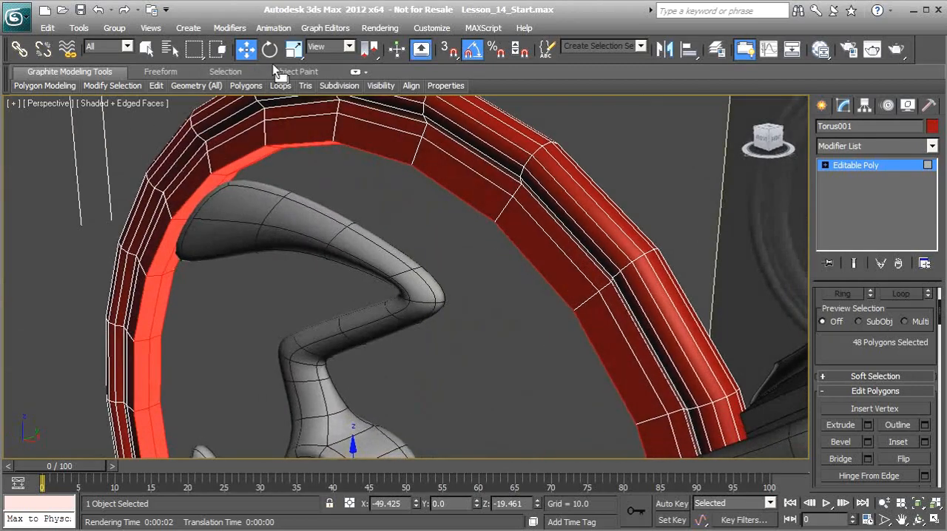
click(294, 52)
alt+middle_drag(244, 266, 396, 371)
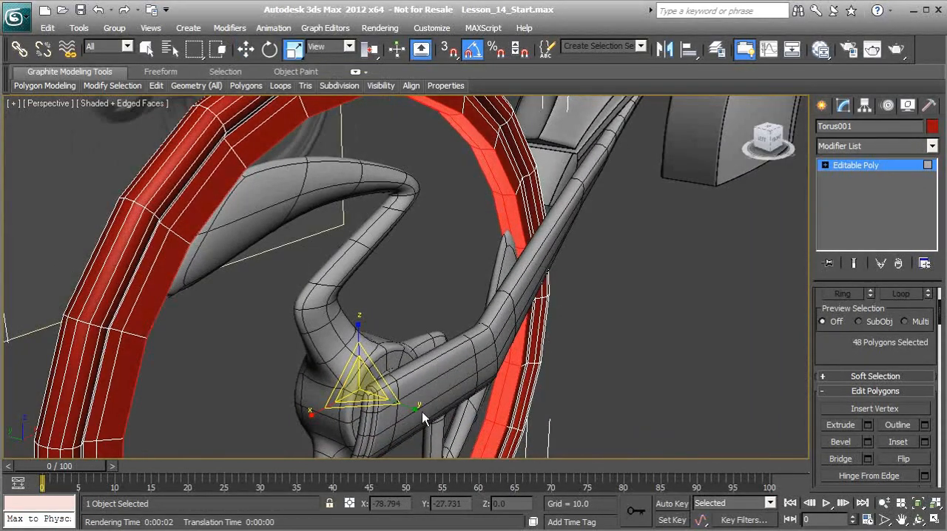
drag(416, 411, 393, 415)
alt+middle_drag(391, 412, 360, 260)
alt+middle_drag(169, 300, 187, 304)
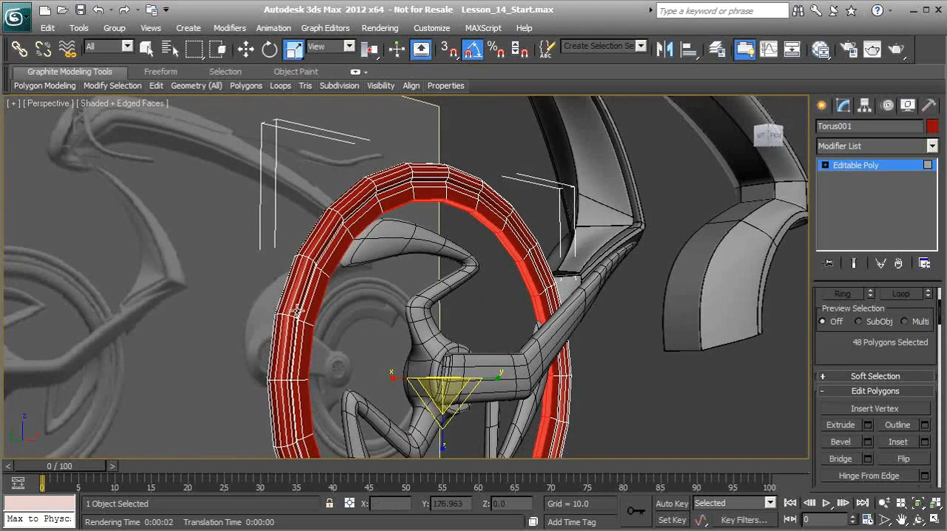
Leave polygon editing and enable NURMS subdivision on the torus
alt+middle_drag(304, 272, 334, 284)
scroll(437, 254, up, 3)
alt+middle_drag(423, 248, 775, 354)
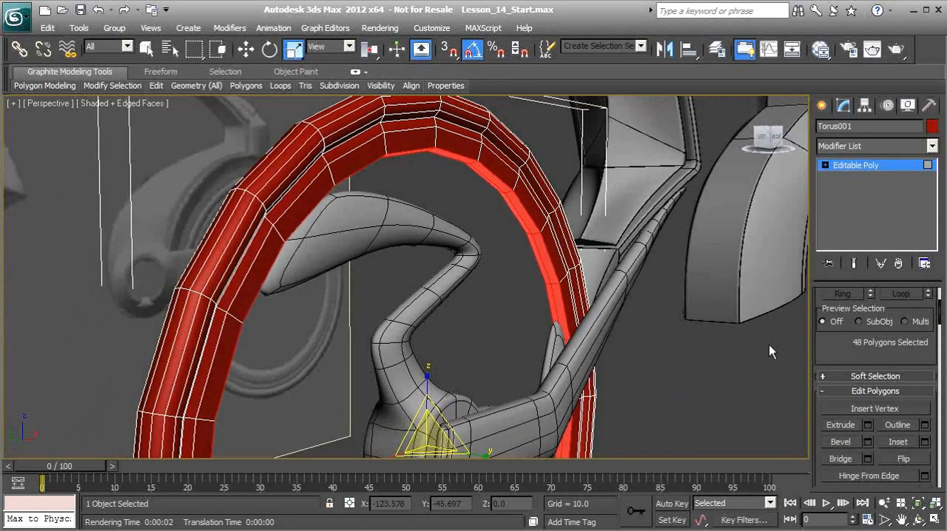
click(854, 166)
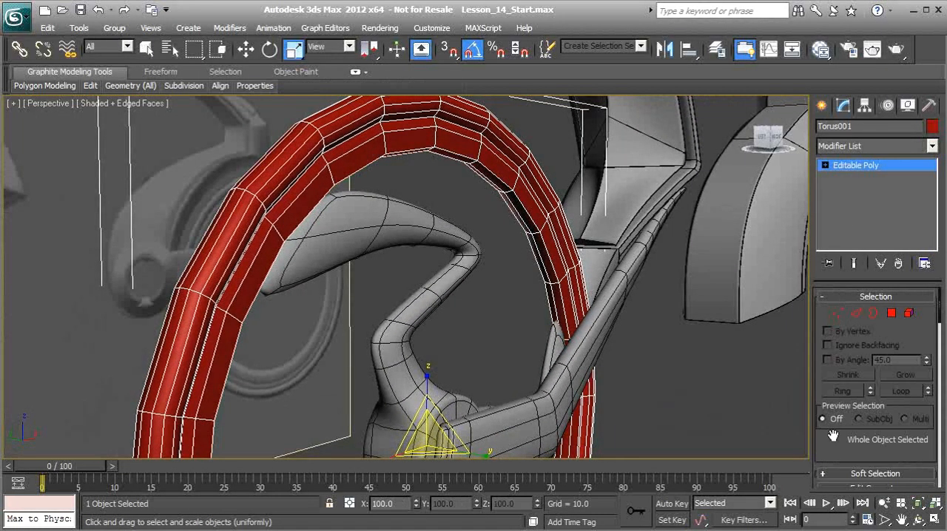
scroll(833, 436, down, 10)
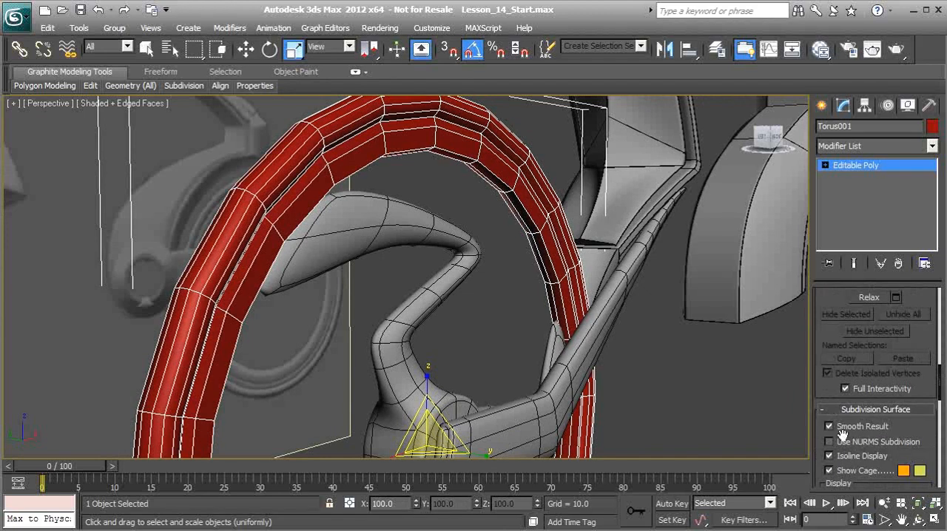
click(829, 441)
alt+middle_drag(481, 296, 182, 238)
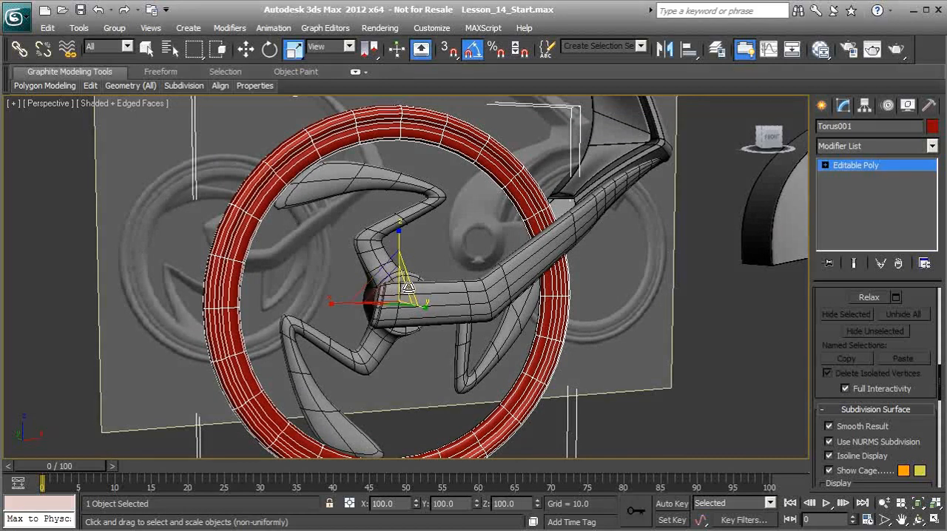
Create a tube centred on the wheel hub in the front view, about 21.715 outer radius, 17.327 inner radius and 2.516 height
key(f)
middle_drag(300, 327, 408, 281)
scroll(417, 278, up, 3)
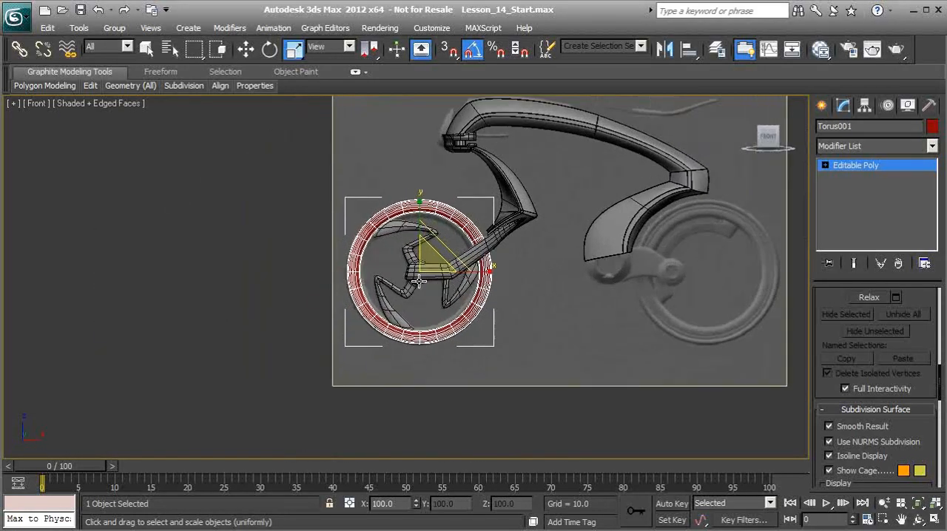
scroll(419, 277, up, 4)
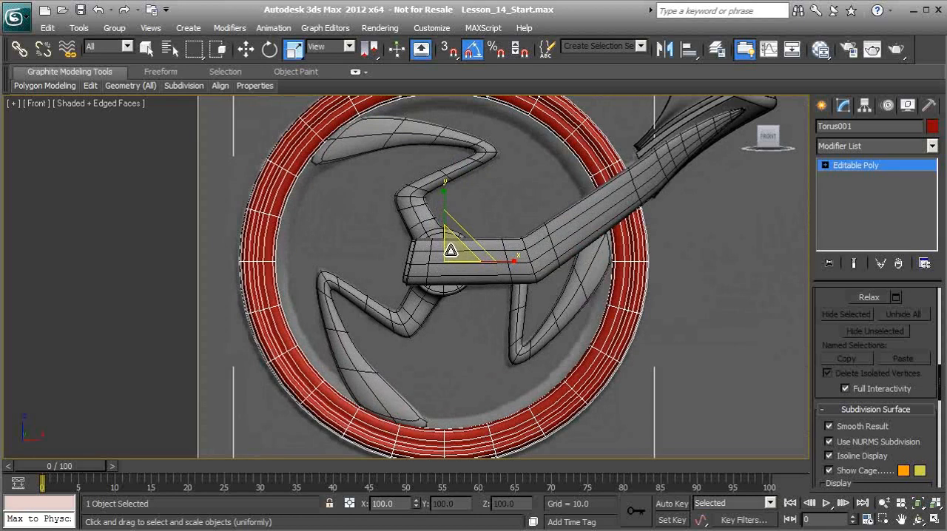
middle_drag(468, 238, 422, 282)
scroll(422, 282, down, 2)
click(822, 106)
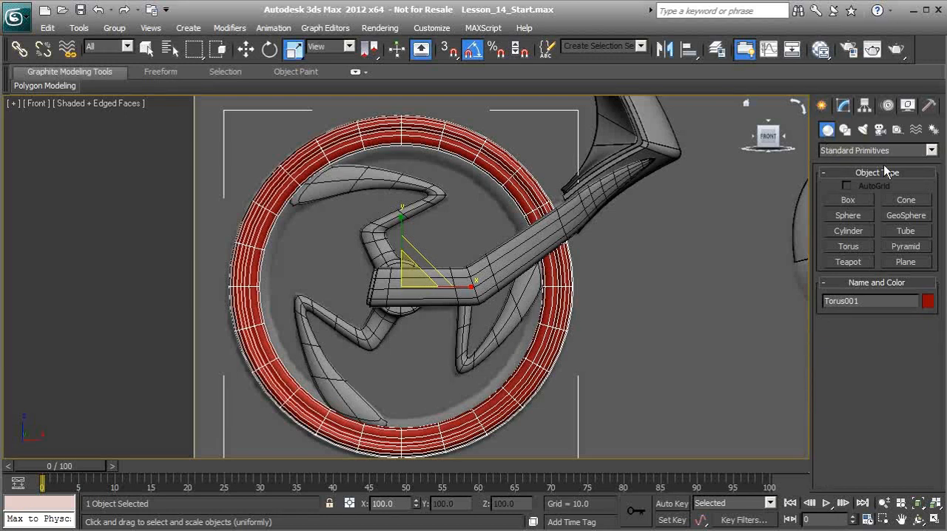
click(908, 233)
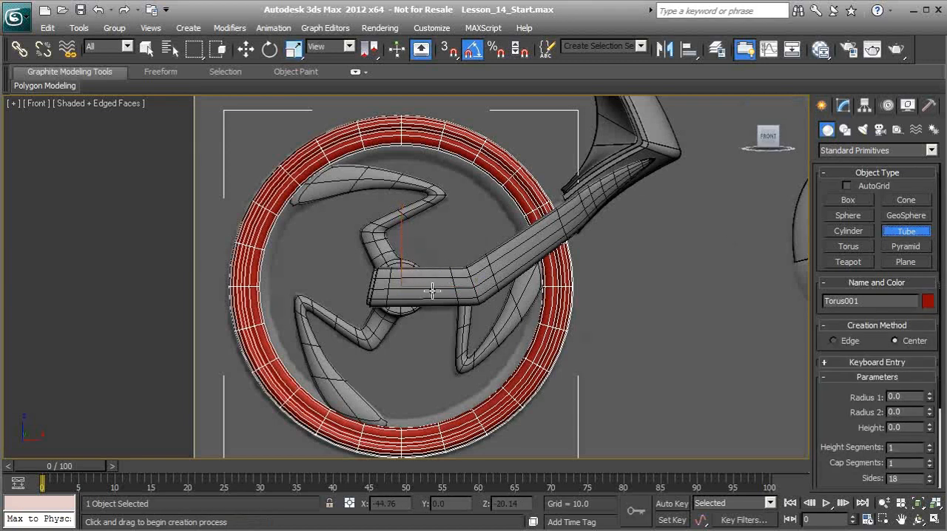
drag(400, 282, 363, 145)
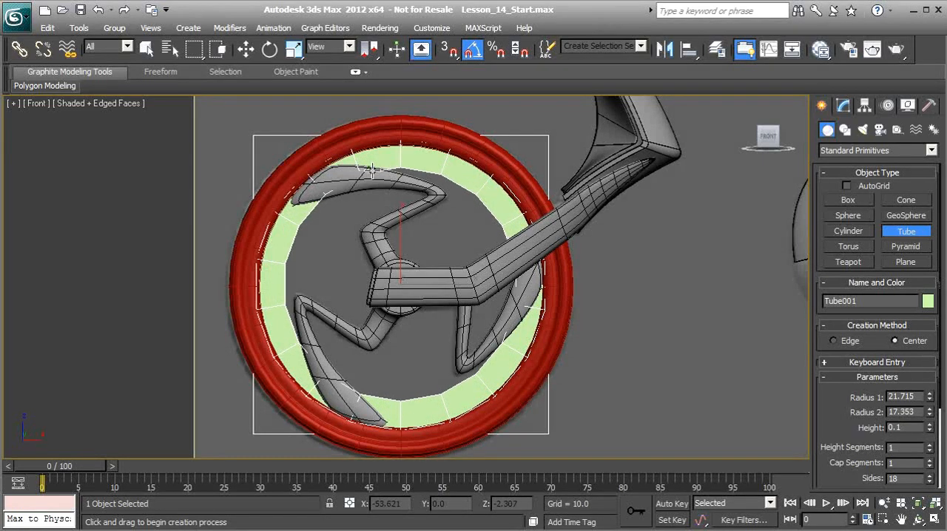
click(373, 171)
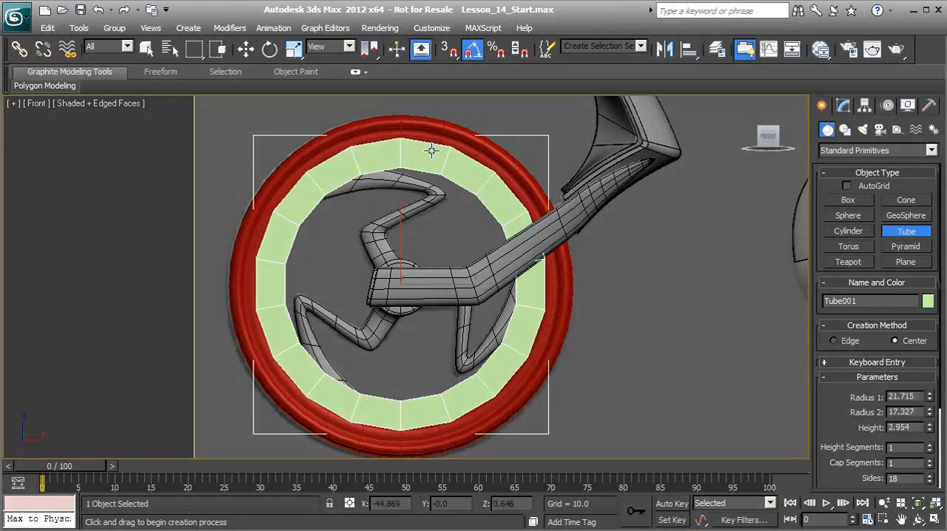
click(433, 158)
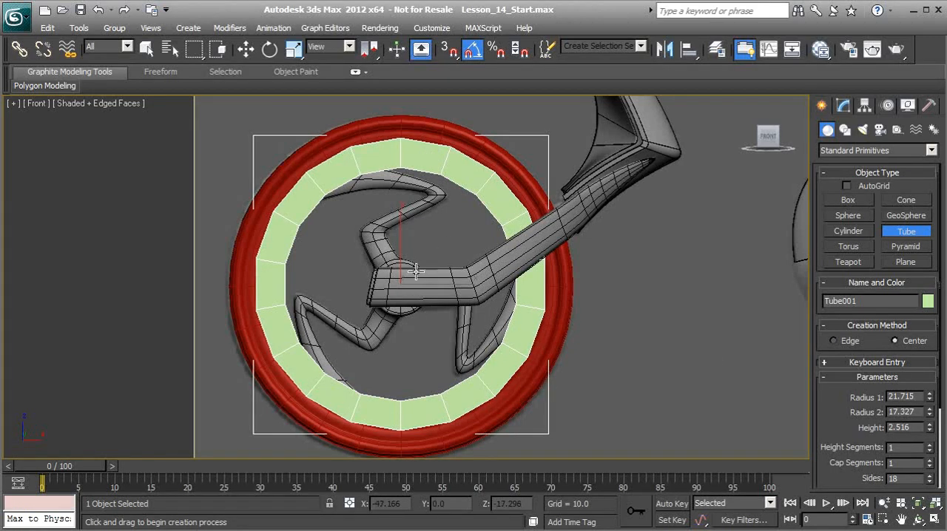
Move the tube along the Y axis to about 1.195 so it sits inside the red tyre's thickness
scroll(412, 272, down, 1)
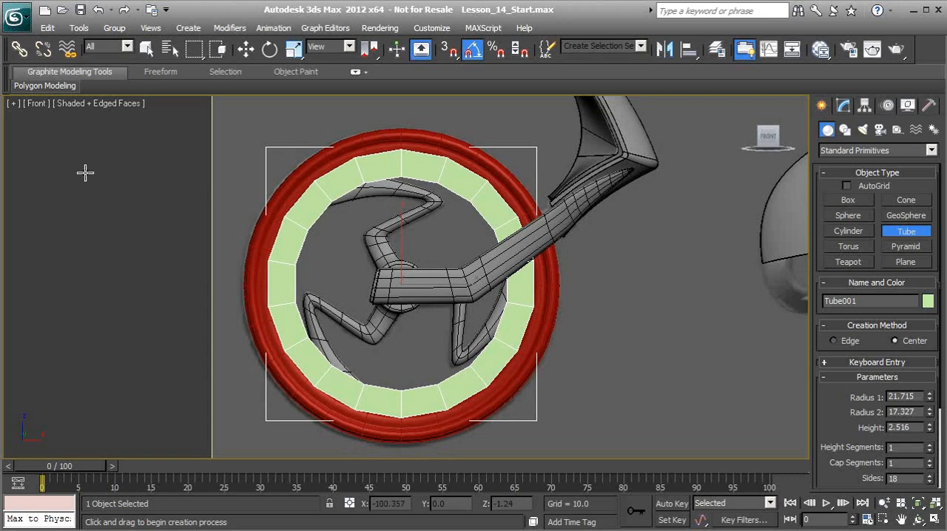
key(p)
alt+middle_drag(332, 256, 459, 314)
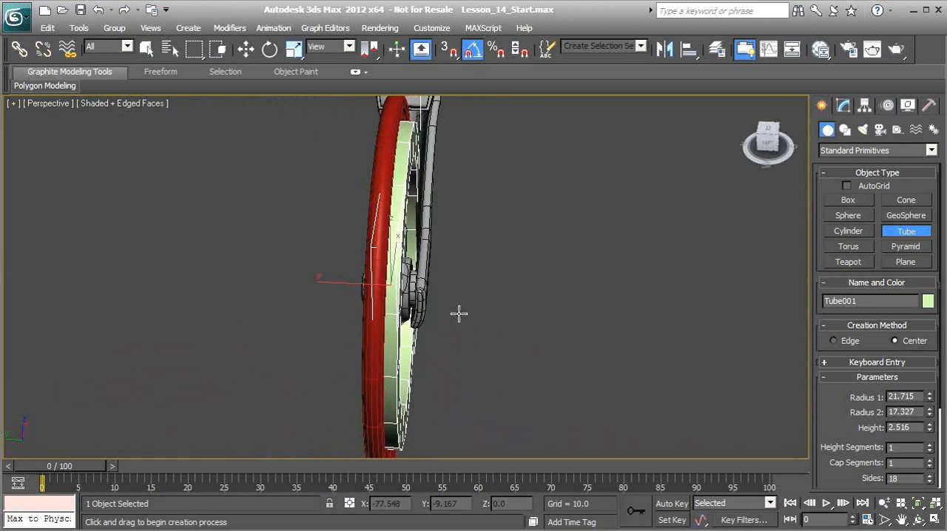
click(246, 49)
drag(345, 284, 334, 287)
alt+middle_drag(334, 286, 371, 240)
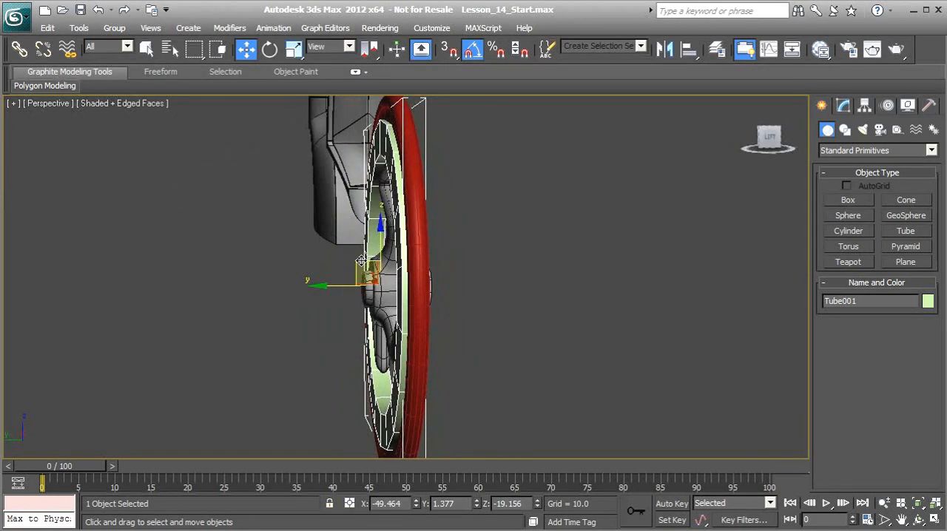
drag(335, 286, 338, 287)
alt+middle_drag(438, 250, 339, 298)
drag(336, 277, 335, 278)
alt+middle_drag(411, 269, 379, 249)
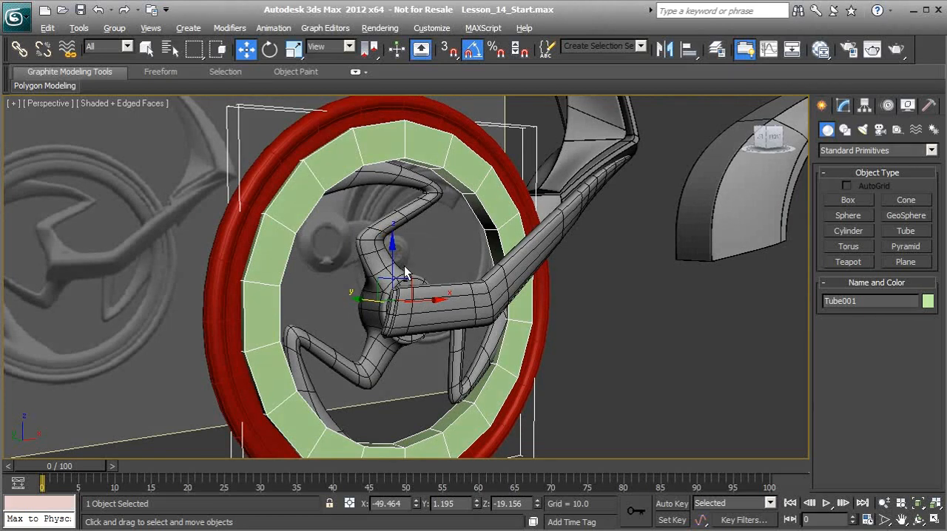
alt+middle_drag(400, 274, 376, 254)
Align the tube with the spoke object Cylinder005 in X, Y and Z, pivot point to pivot point
click(373, 252)
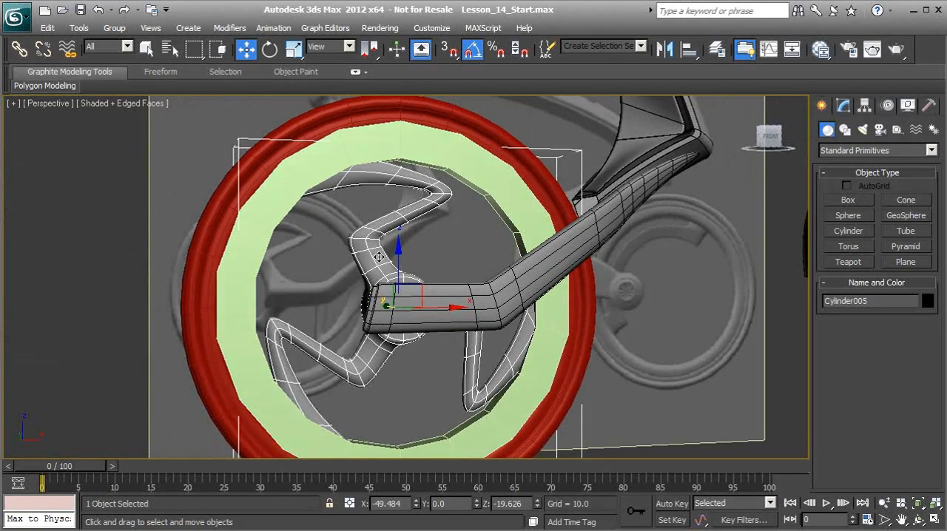
key(f)
scroll(498, 290, up, 8)
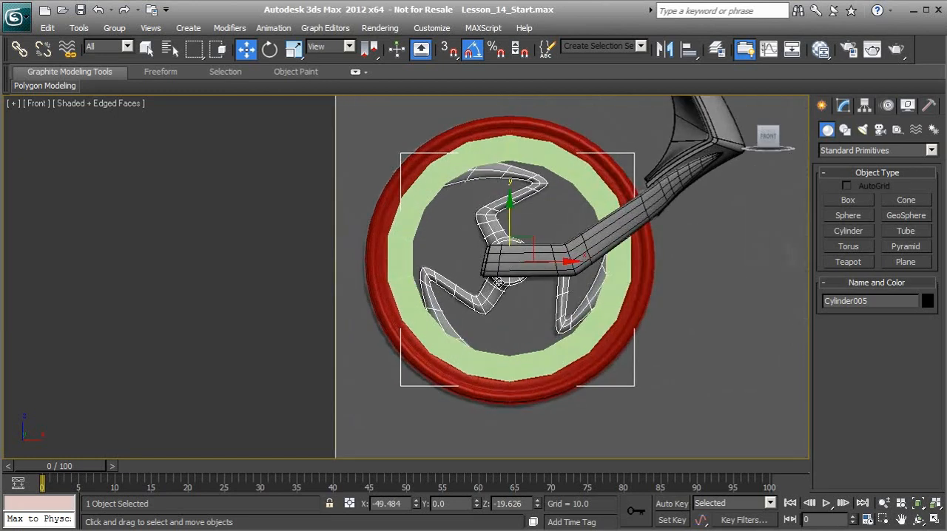
scroll(498, 290, up, 5)
scroll(432, 273, up, 2)
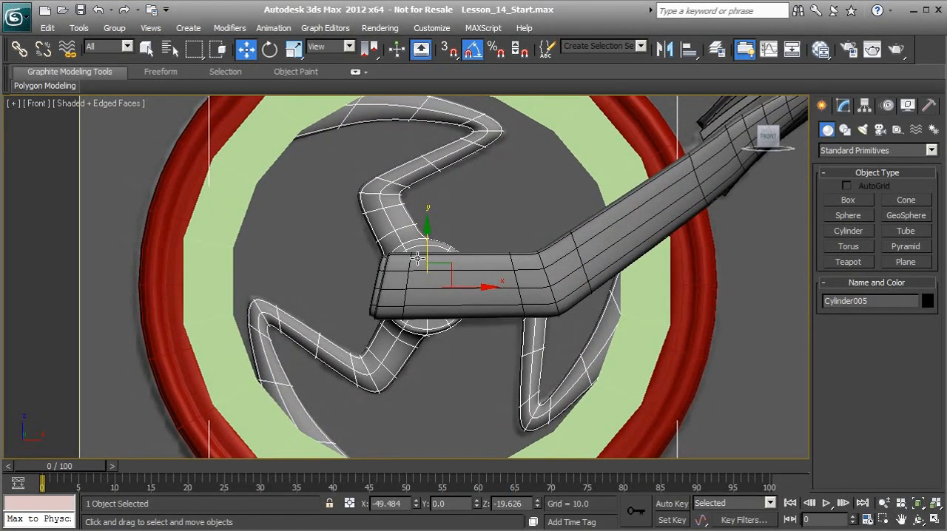
scroll(427, 294, down, 4)
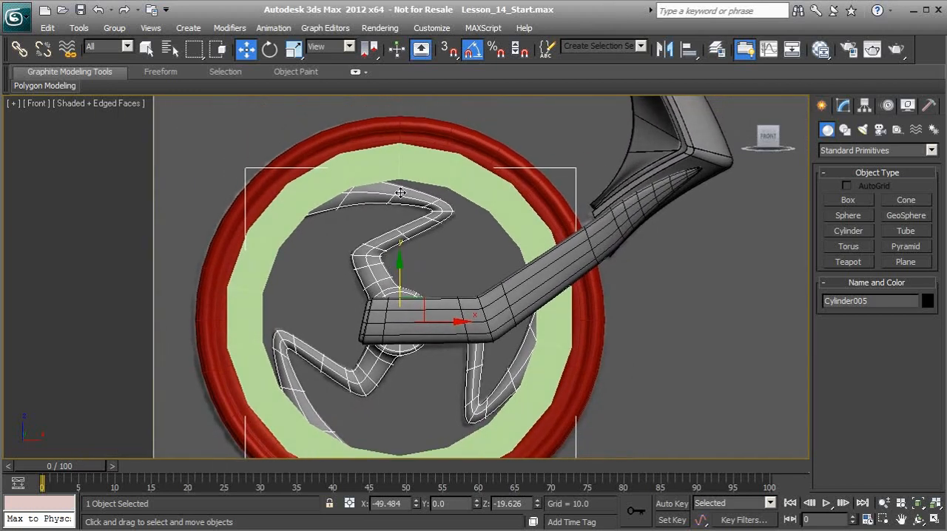
click(421, 181)
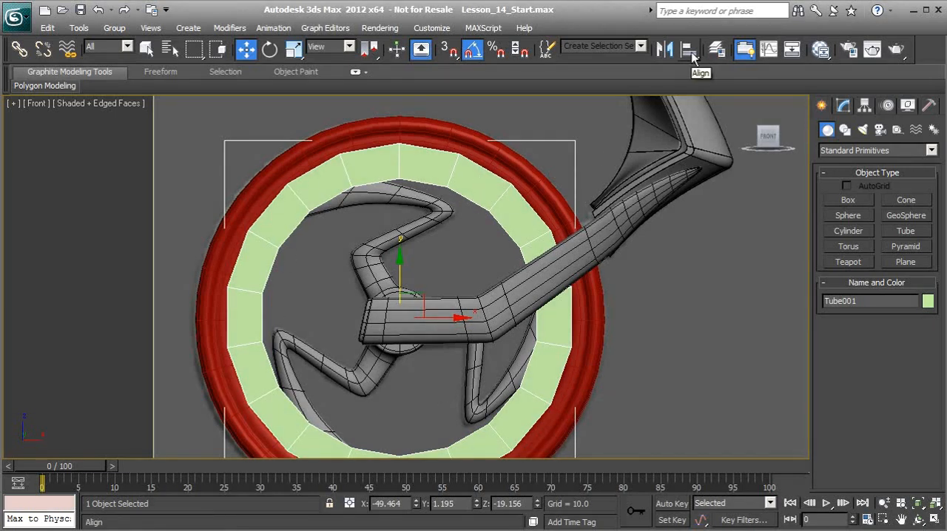
click(690, 51)
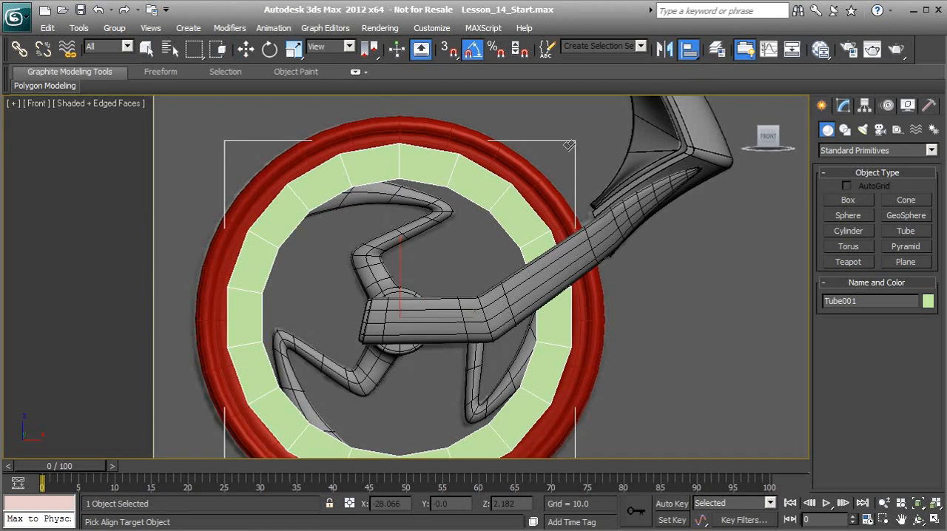
click(434, 220)
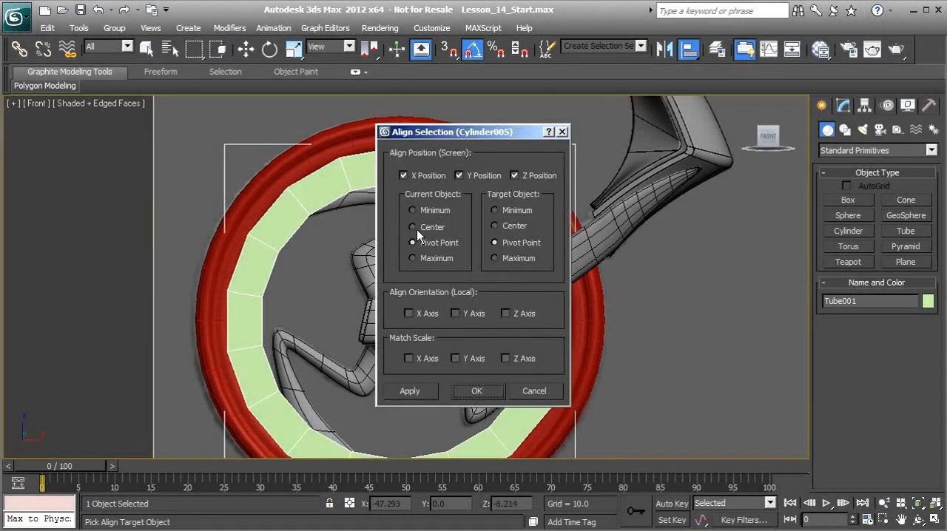
drag(416, 131, 598, 116)
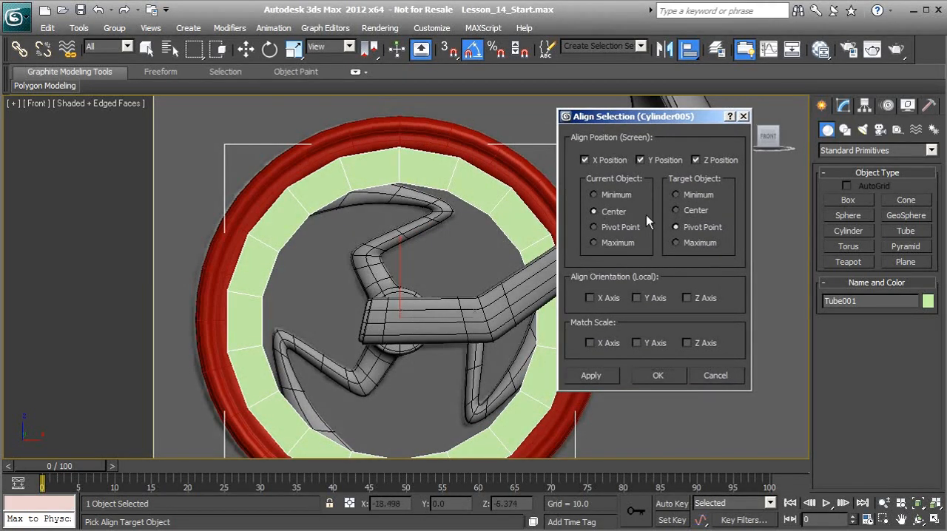
click(675, 210)
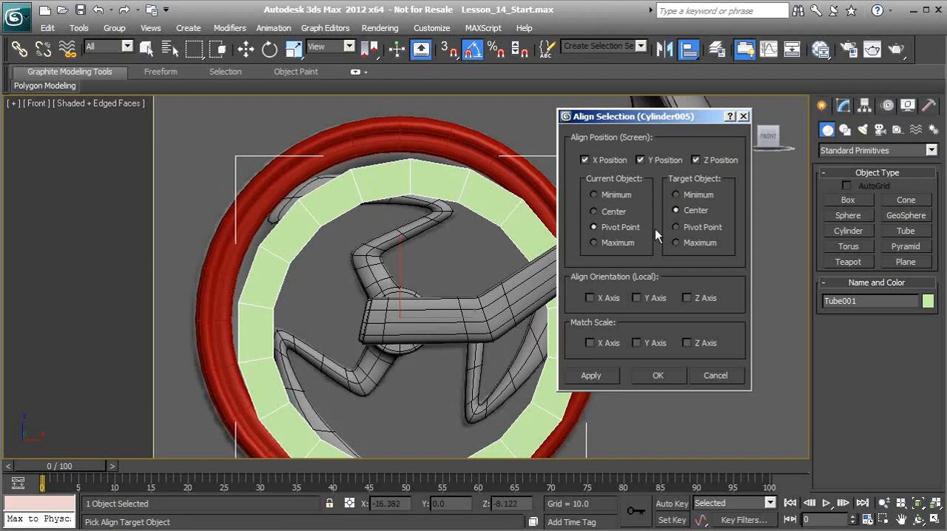
click(676, 227)
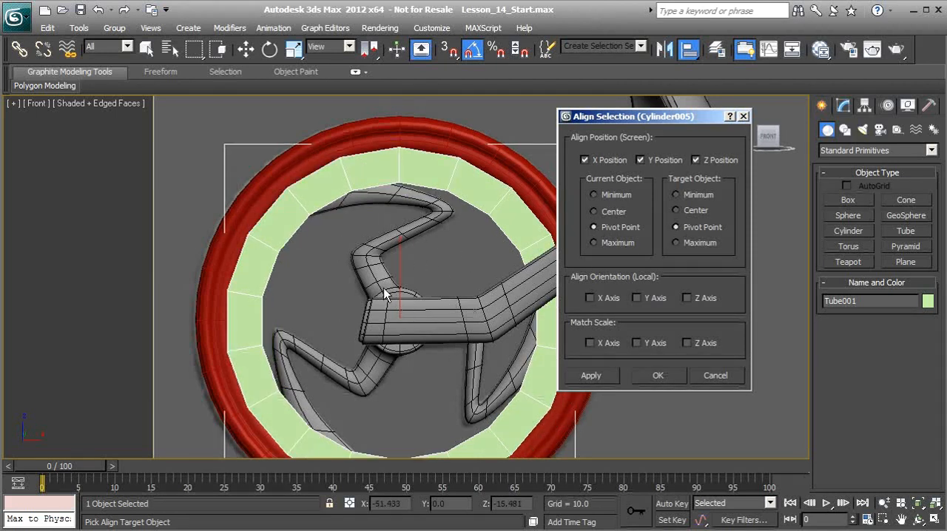
click(658, 375)
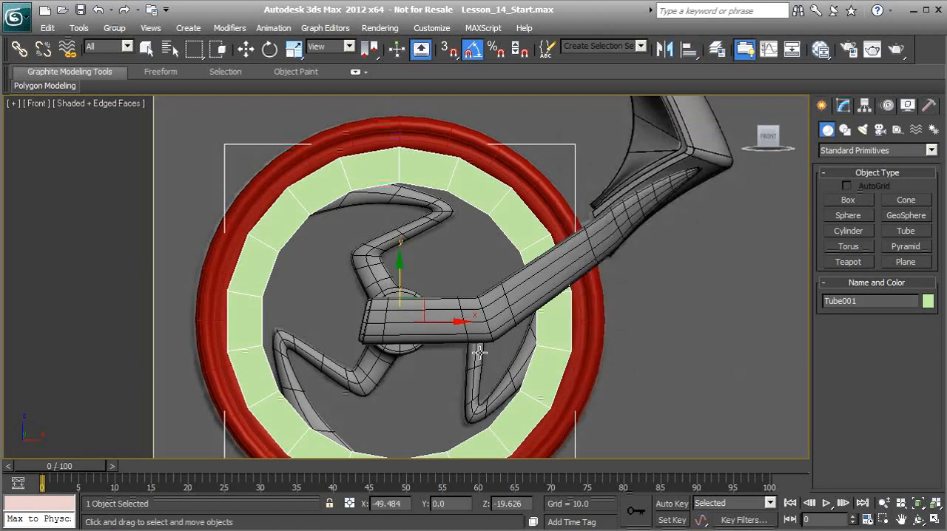
Move the tube along the Y axis to about -10.39, clear of the wheel
key(w)
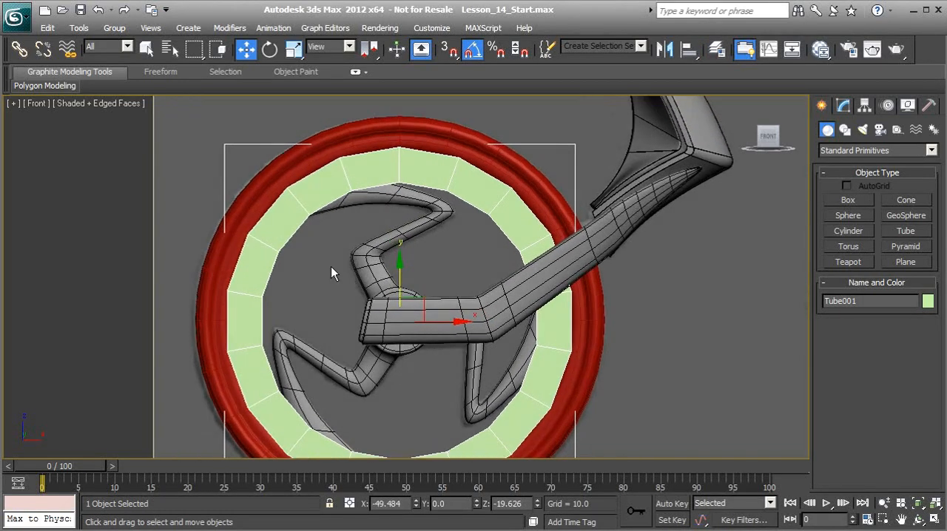
key(p)
alt+middle_drag(346, 275, 645, 259)
drag(342, 334, 309, 331)
alt+middle_drag(309, 331, 345, 330)
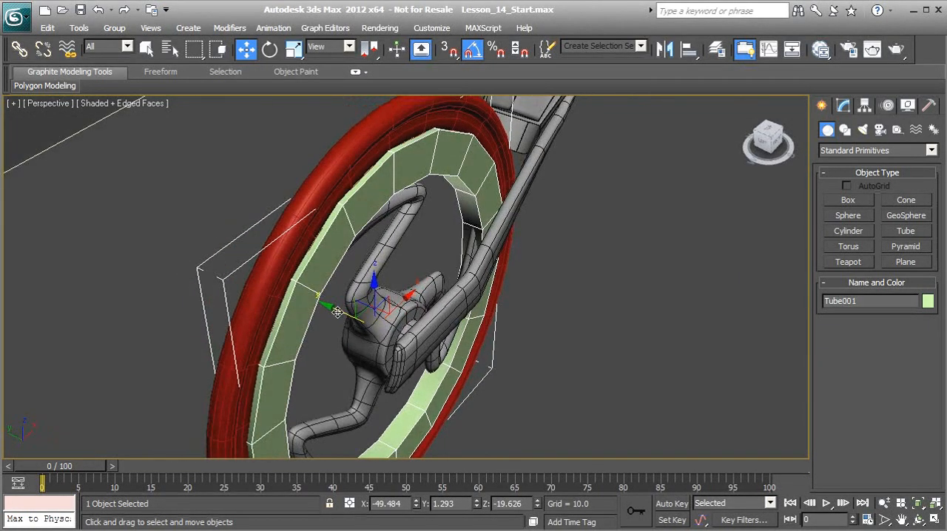
click(344, 311)
click(317, 304)
drag(329, 304, 415, 350)
alt+middle_drag(447, 329, 448, 308)
scroll(450, 289, down, 3)
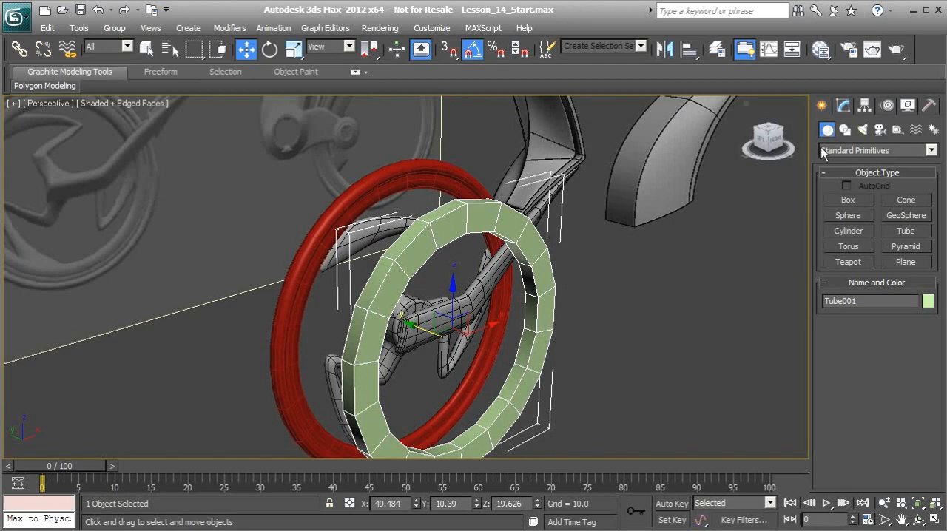
Center the tube's pivot to the object using Affect Pivot Only, and leave pivot editing
click(864, 108)
scroll(856, 185, down, 1)
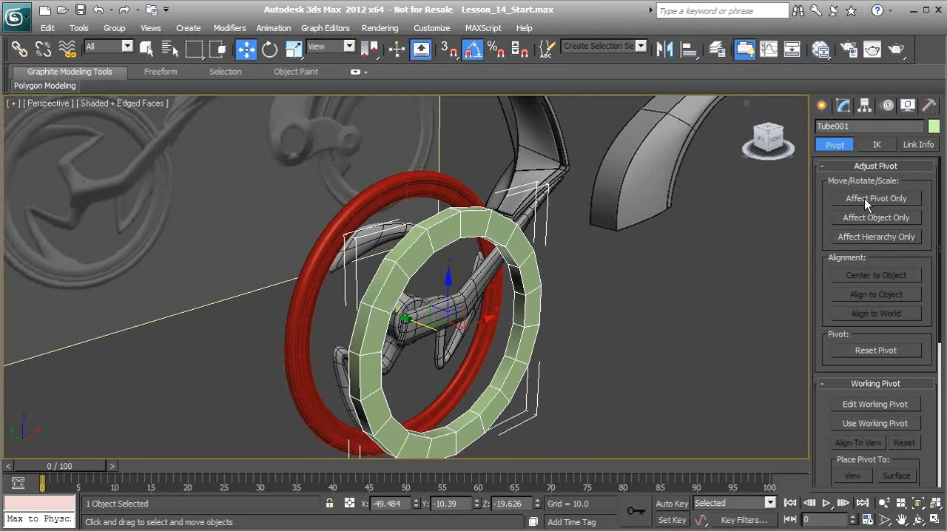
click(864, 198)
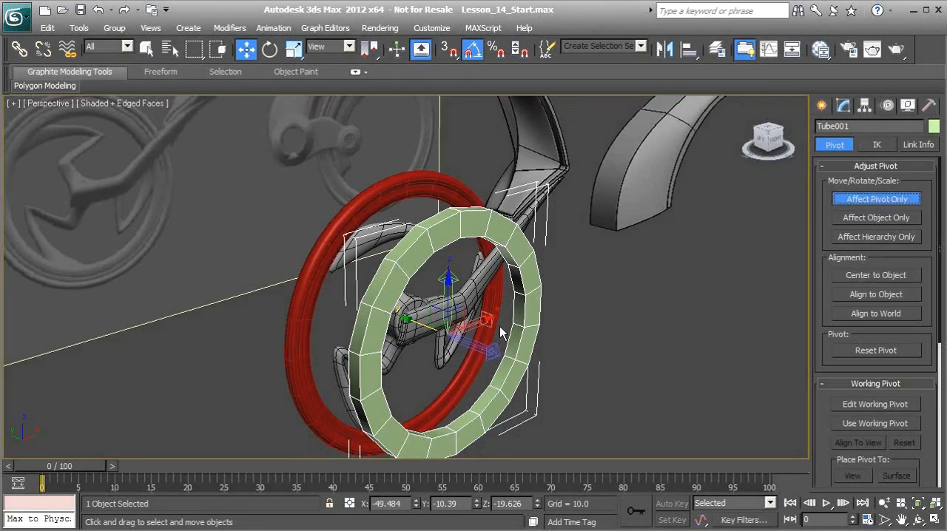
alt+middle_drag(380, 326, 451, 318)
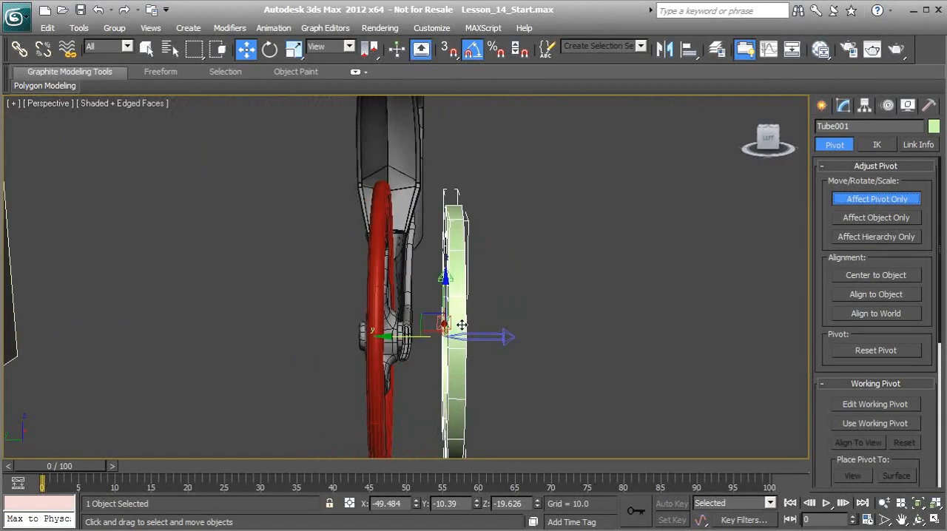
alt+middle_drag(471, 385, 467, 380)
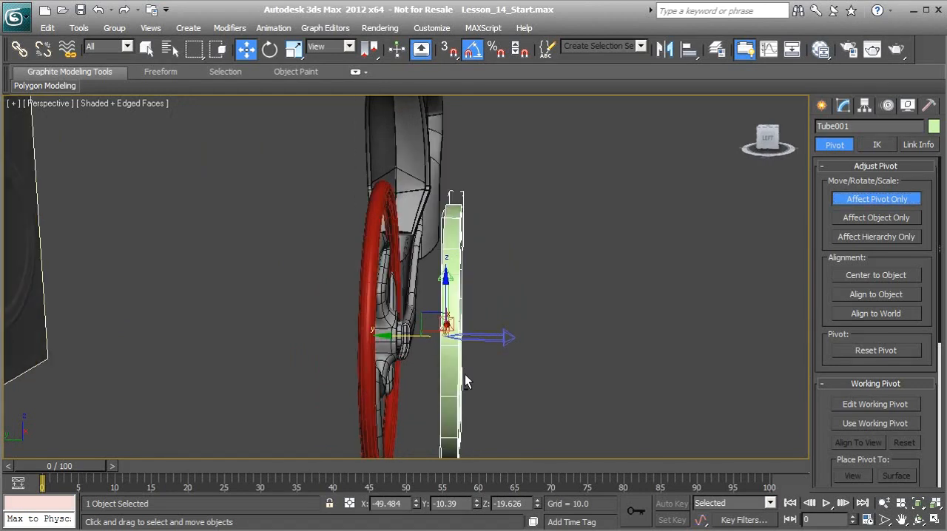
alt+middle_drag(452, 320, 525, 324)
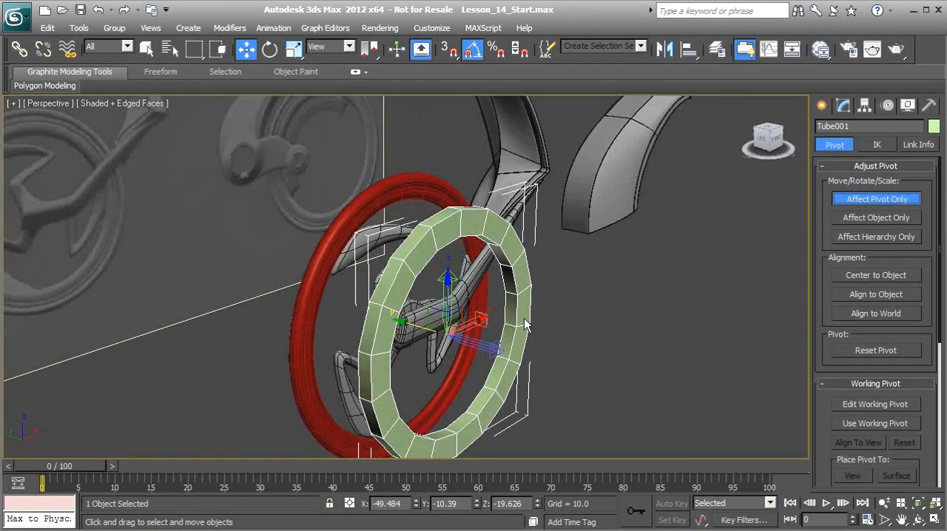
click(857, 277)
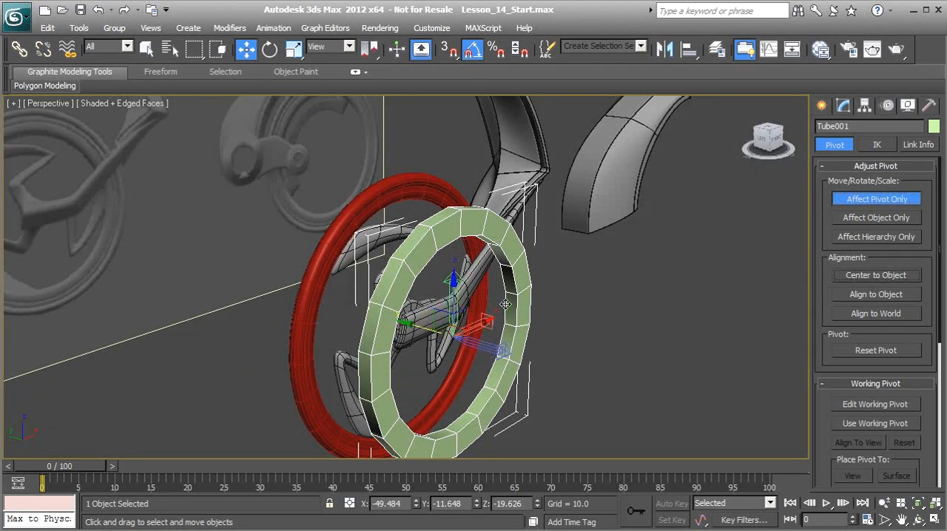
click(872, 199)
Align the tube's pivot point to the pivot point of the spoke object Cylinder005 in X, Y and Z
mouse_move(459, 326)
alt+middle_down()
mouse_move(447, 322)
mouse_move(466, 312)
alt+middle_up()
alt+middle_drag(531, 320, 601, 215)
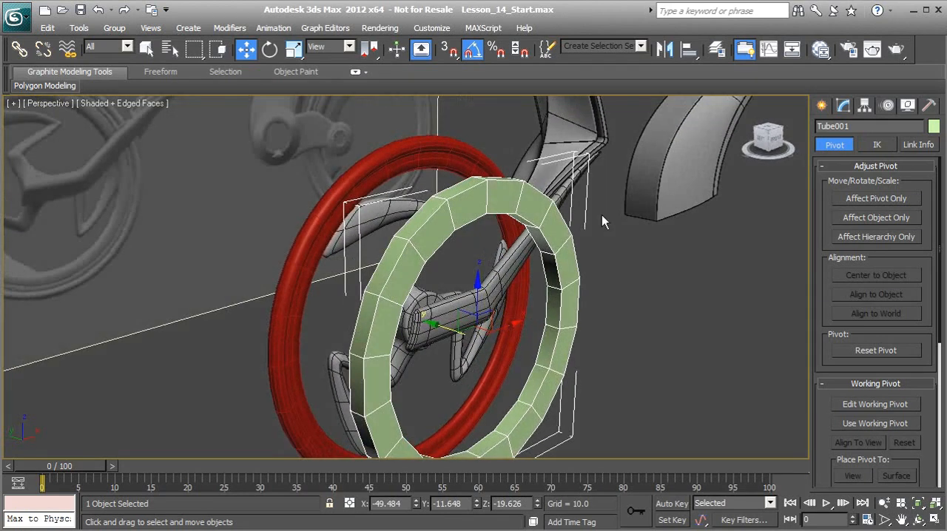
click(688, 49)
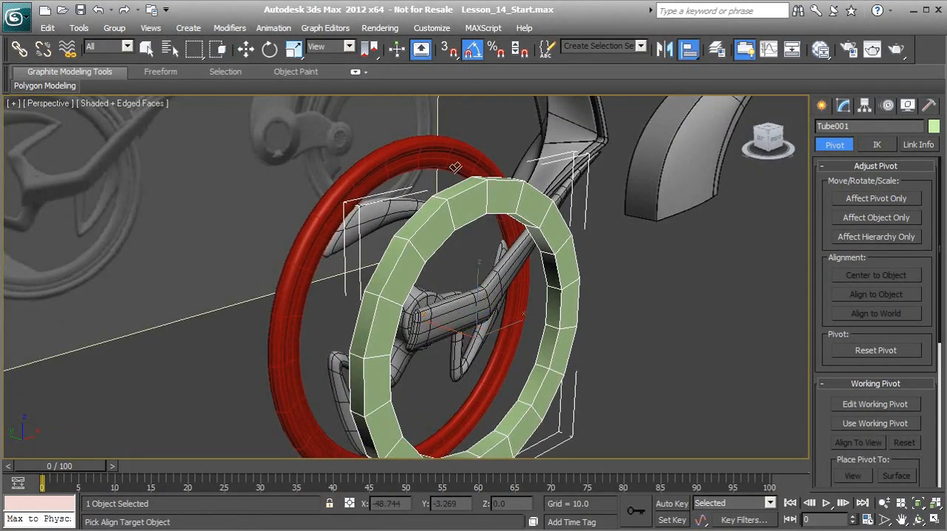
click(385, 212)
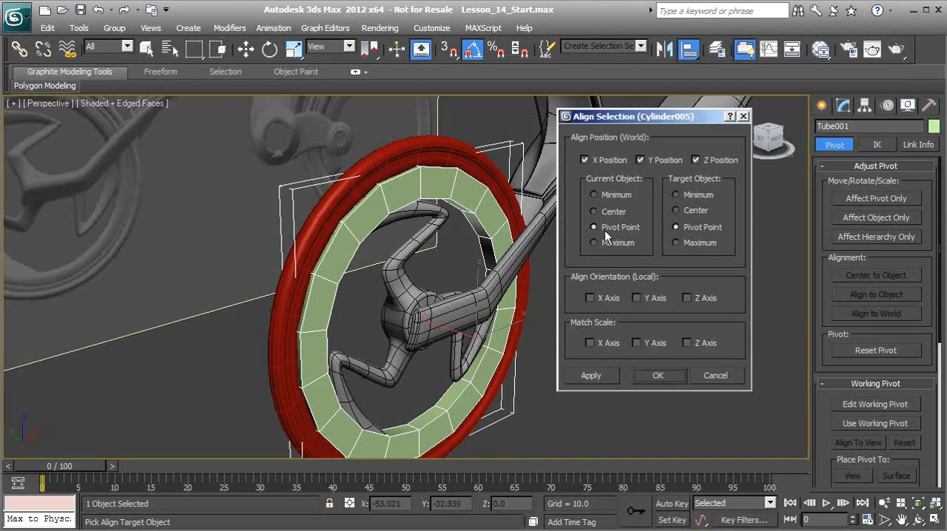
click(663, 380)
alt+middle_drag(592, 333, 481, 274)
key(f)
scroll(473, 276, up, 8)
middle_drag(361, 330, 460, 279)
middle_drag(464, 360, 454, 341)
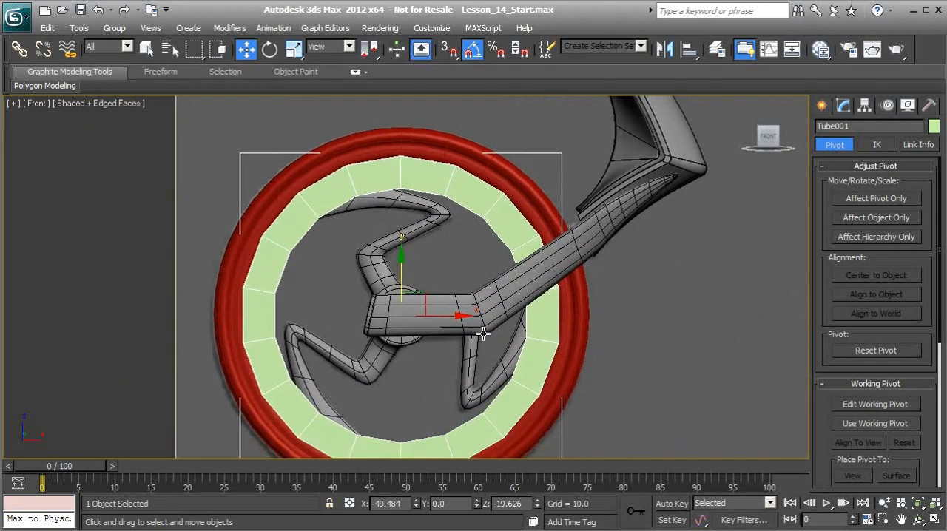
Align the torus tyre with the green tube in X, Y and Z, pivot point to pivot point
scroll(468, 327, down, 2)
key(p)
alt+middle_drag(322, 303, 395, 342)
click(399, 150)
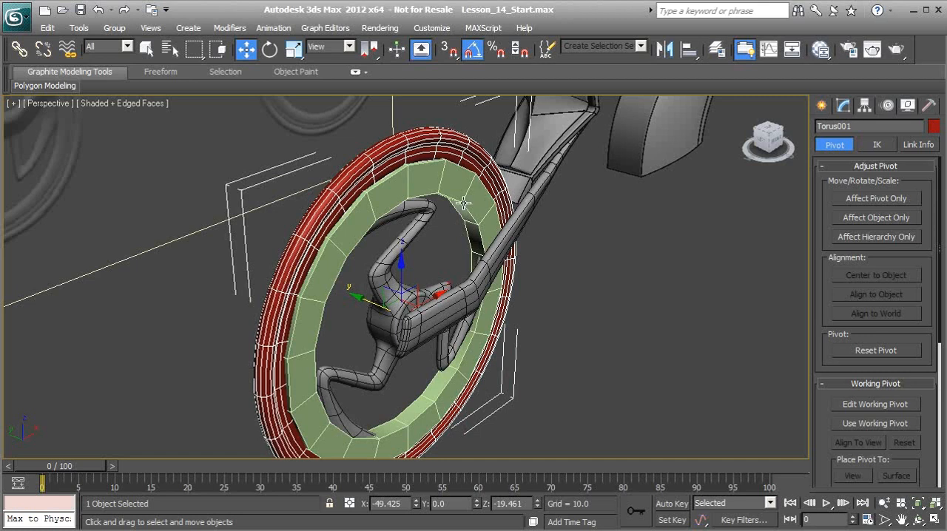
click(689, 48)
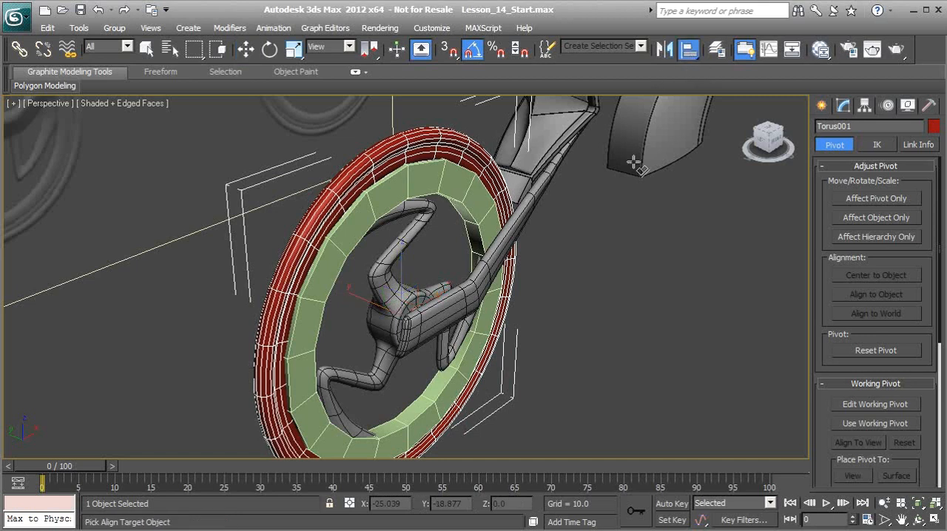
mouse_move(423, 216)
alt+middle_down()
mouse_move(490, 212)
mouse_move(432, 207)
alt+middle_up()
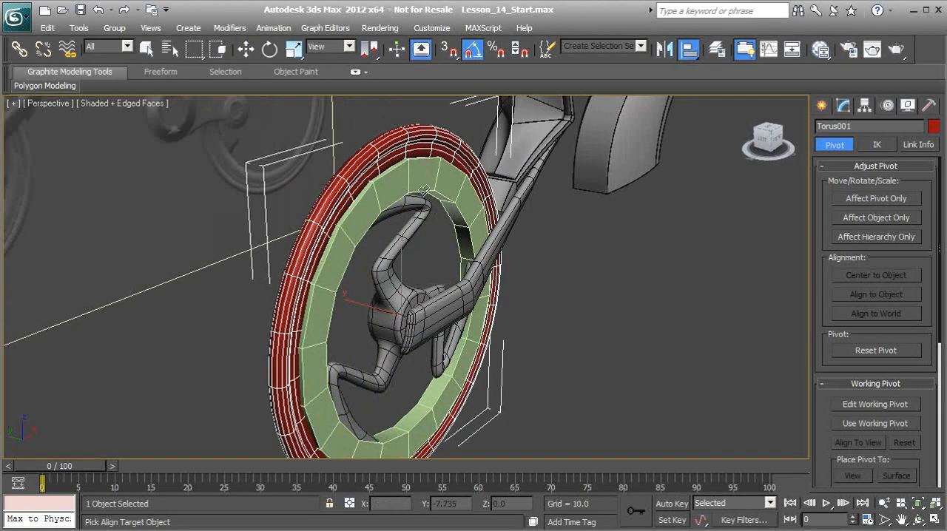
click(435, 185)
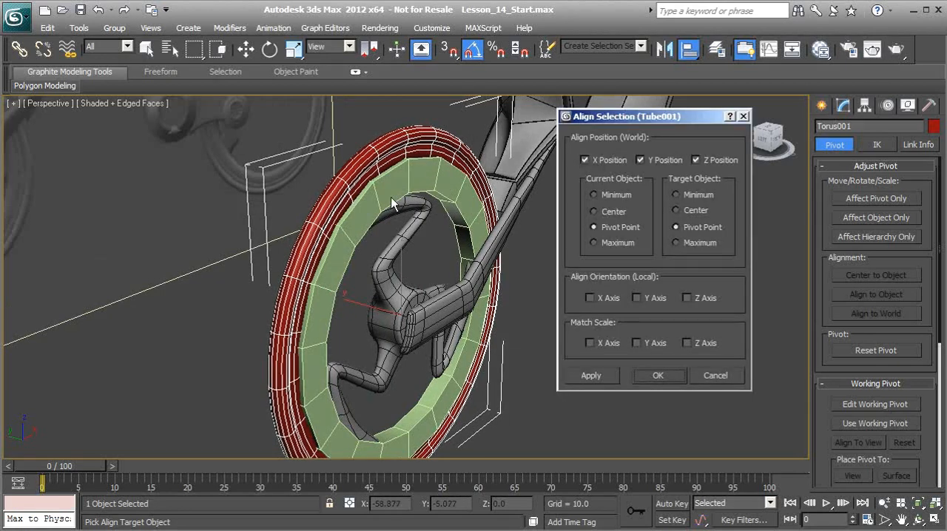
click(659, 375)
scroll(421, 295, down, 2)
alt+middle_drag(387, 291, 338, 277)
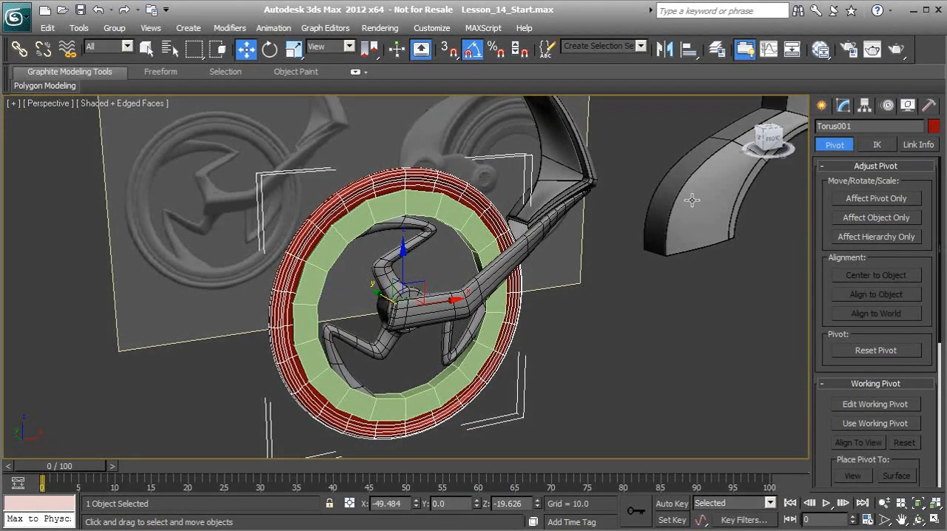
Convert the green tube to an Editable Poly and enable NURMS subdivision on it
right_click(412, 256)
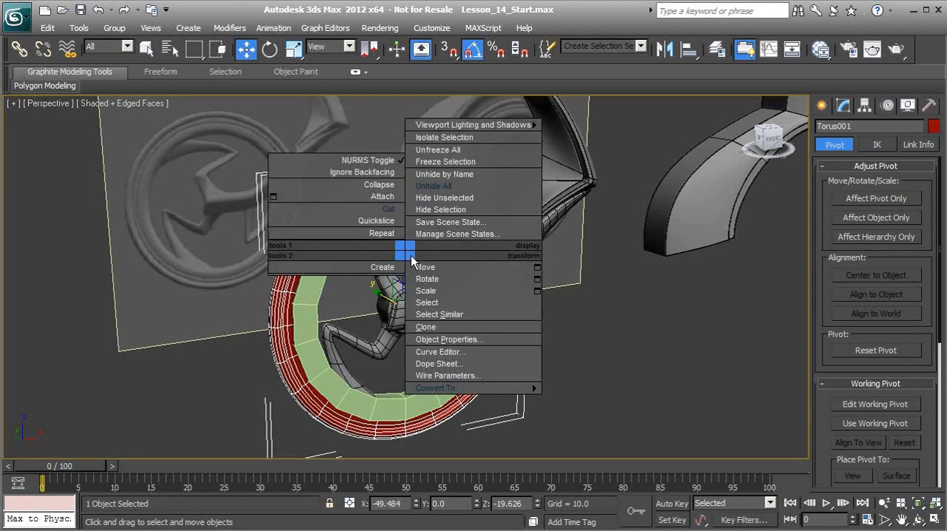
click(290, 315)
click(316, 305)
scroll(347, 351, up, 5)
middle_drag(331, 315, 371, 267)
click(839, 113)
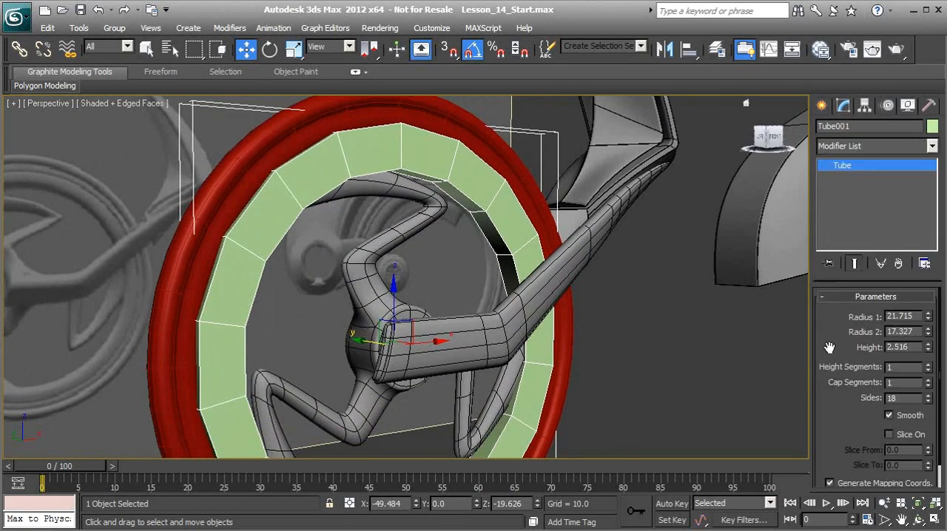
alt+middle_drag(494, 276, 538, 280)
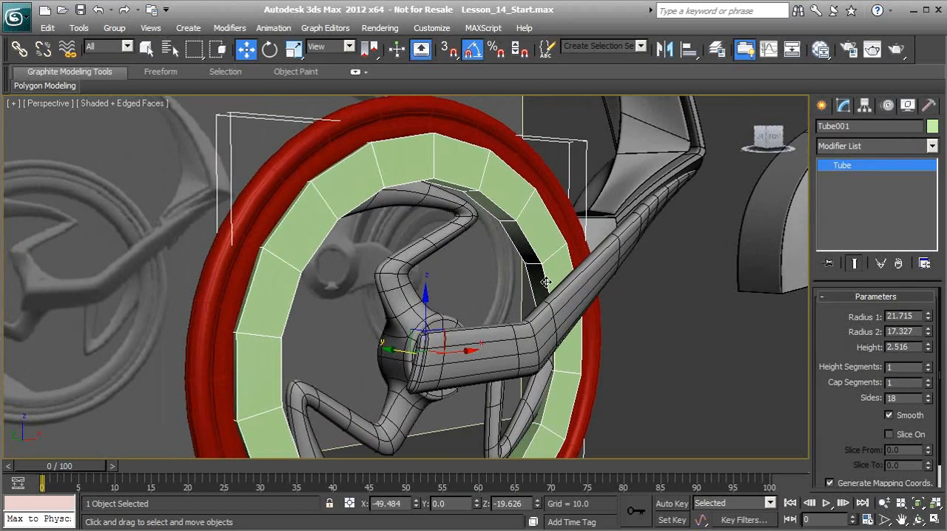
right_click(520, 223)
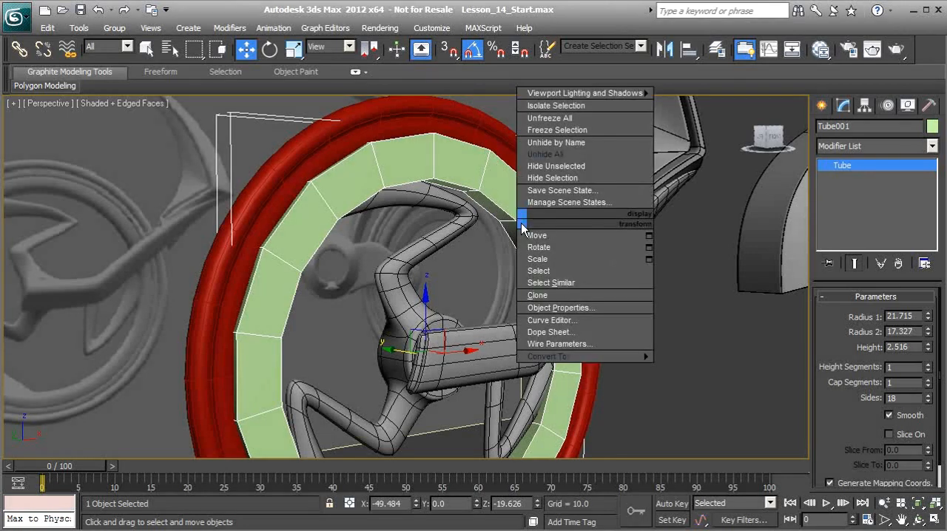
mouse_move(569, 358)
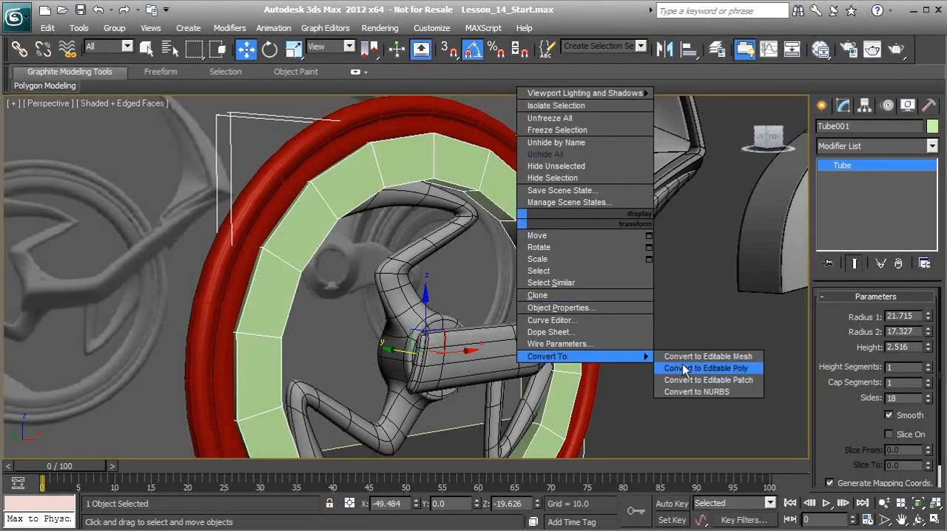
click(707, 368)
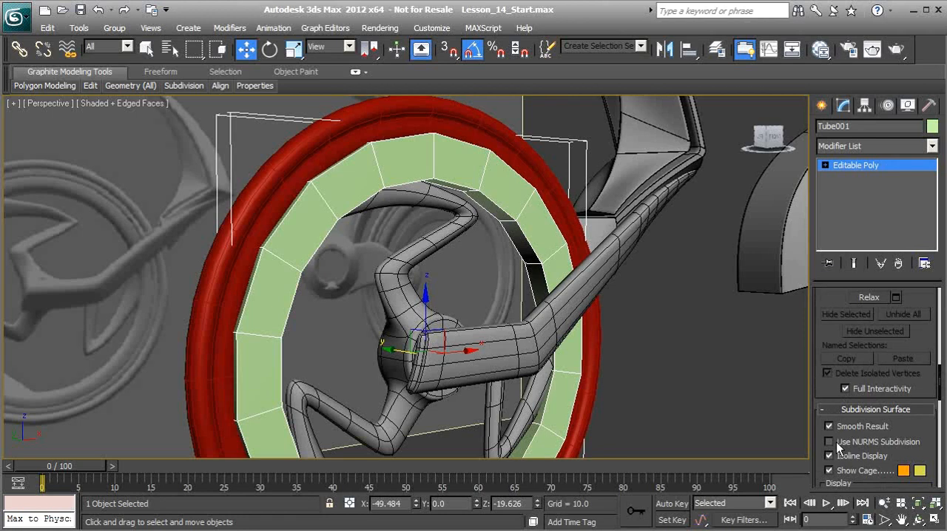
click(829, 441)
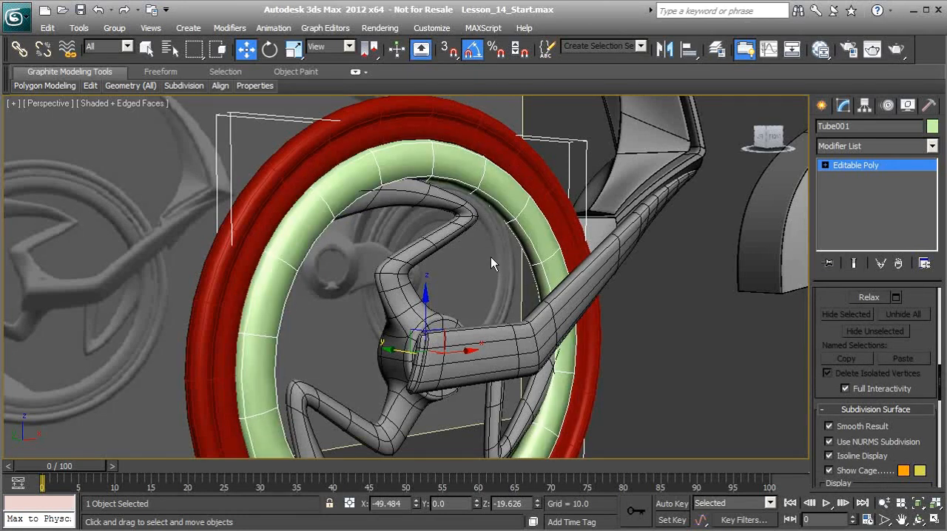
Insert a Swift Loop edge loop around the front of the tube, near its outer rim
alt+middle_drag(418, 246, 480, 230)
scroll(380, 181, up, 2)
middle_drag(374, 181, 406, 245)
alt+middle_drag(351, 217, 413, 207)
click(825, 165)
click(848, 188)
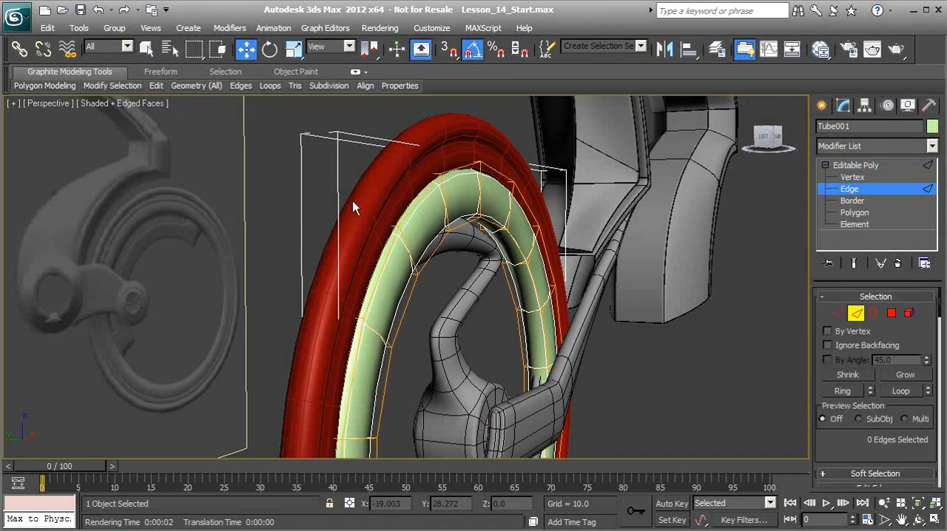
mouse_move(156, 86)
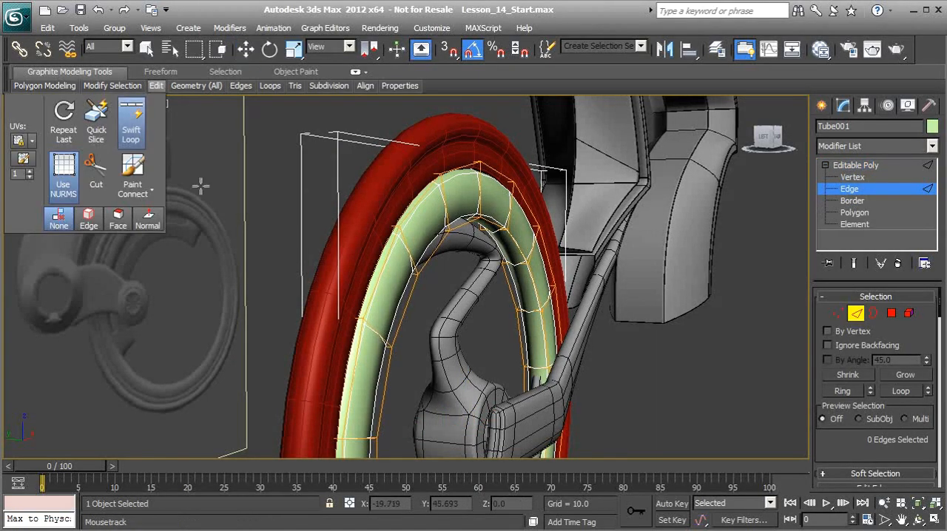
alt+middle_drag(386, 217, 378, 241)
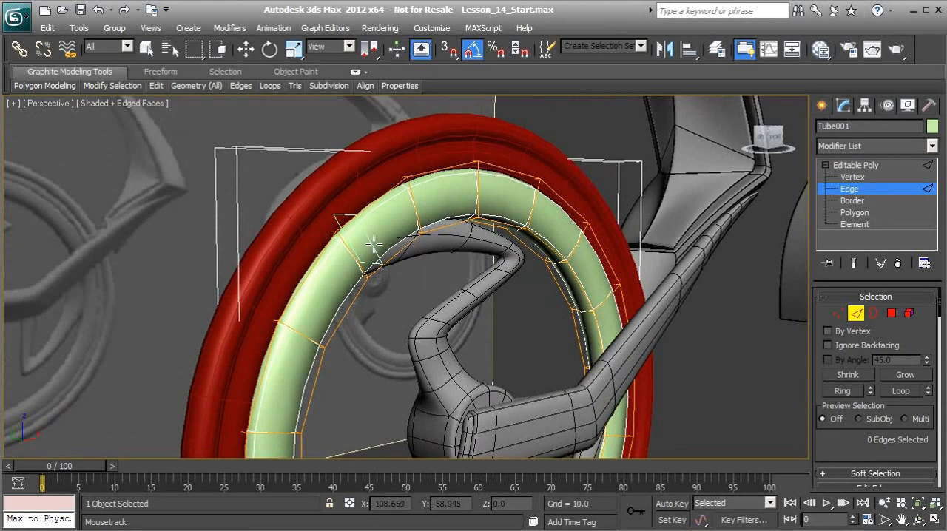
double_click(406, 182)
alt+middle_drag(406, 182, 274, 205)
Add supporting edge loops around the tube's inner side with Swift Loop and leave edge editing
scroll(318, 217, up, 3)
alt+middle_drag(348, 194, 396, 196)
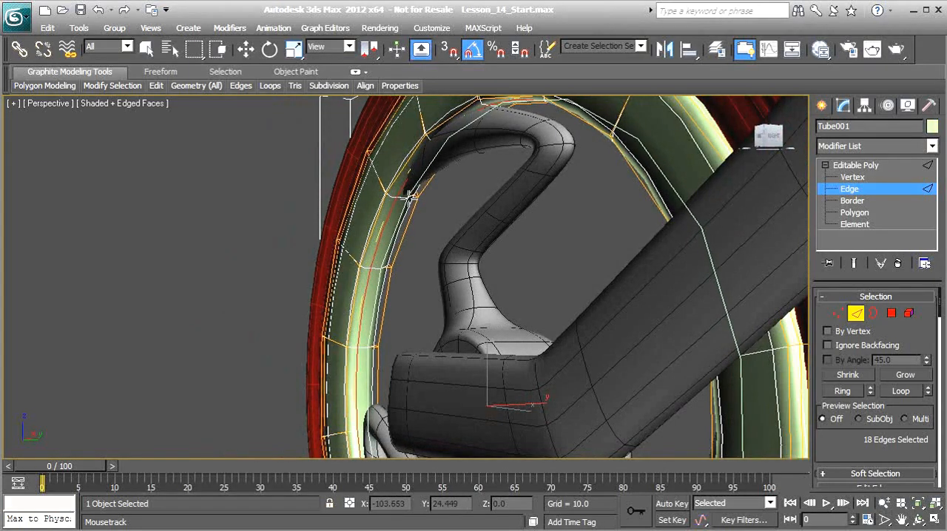
alt+middle_drag(348, 202, 431, 219)
key(w)
alt+middle_drag(357, 222, 494, 285)
click(854, 316)
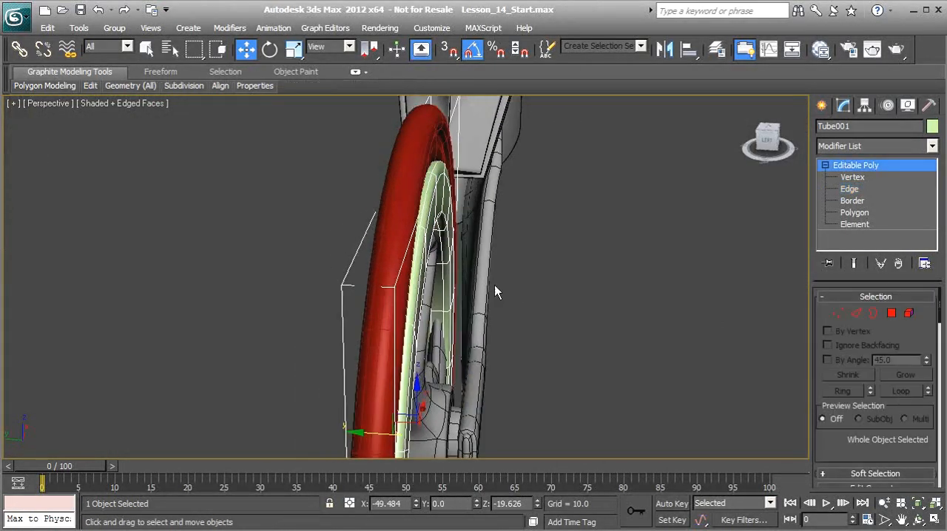
Scale the tube's thickness along its Y axis to about 83 percent so it fits the tyre
mouse_move(428, 183)
alt+middle_down()
mouse_move(404, 188)
mouse_move(421, 193)
mouse_move(413, 184)
alt+middle_up()
click(294, 49)
alt+middle_drag(332, 217, 341, 266)
key(r)
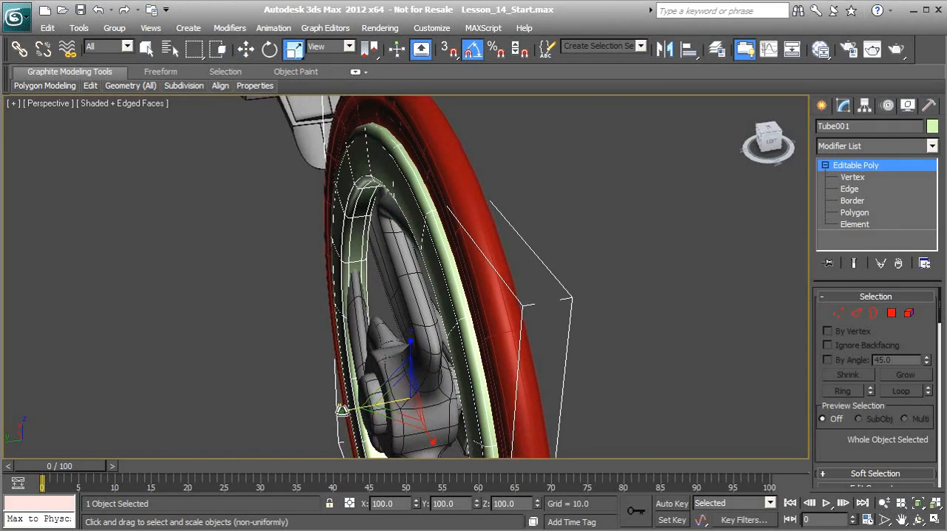
mouse_move(342, 409)
mouse_down()
mouse_move(350, 399)
mouse_move(355, 407)
mouse_up()
alt+middle_drag(496, 381, 385, 281)
alt+middle_drag(293, 374, 404, 366)
drag(417, 349, 418, 352)
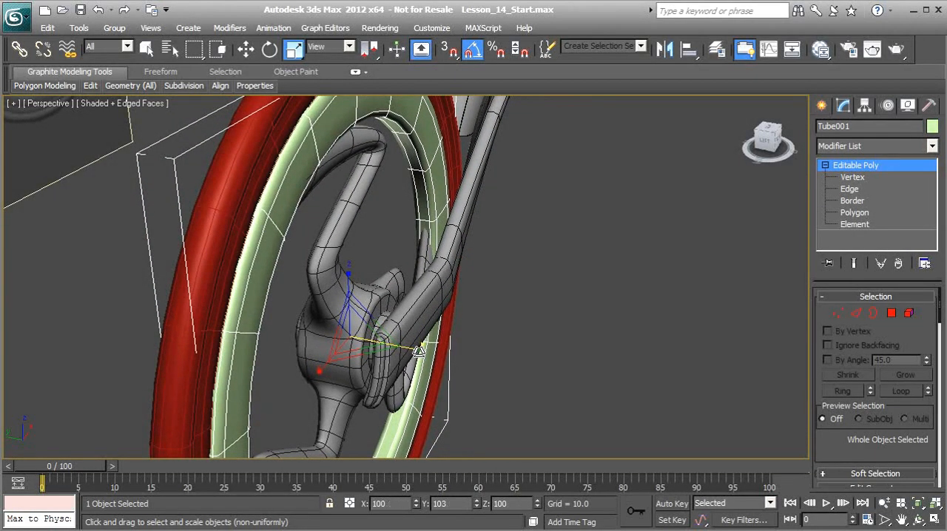
middle_drag(342, 287, 761, 257)
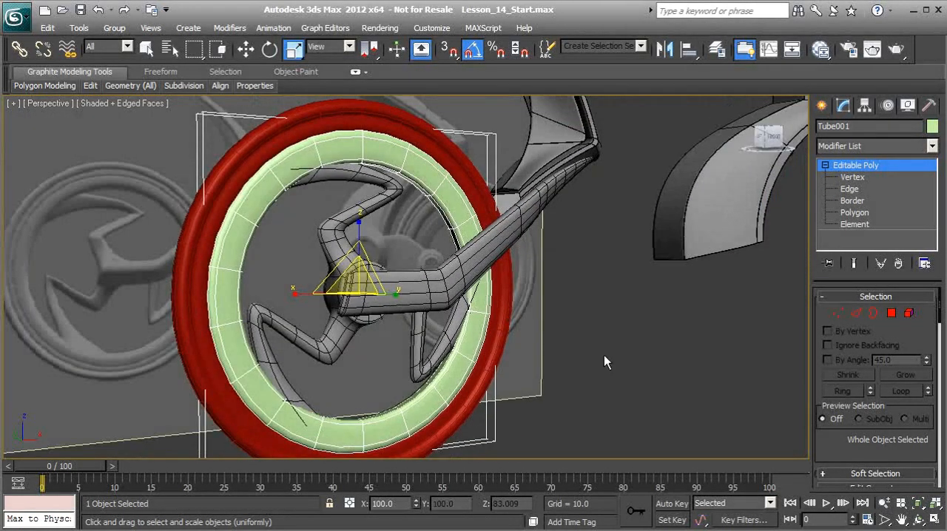
Select the tube and the torus together and set their object color to black
click(574, 295)
scroll(476, 304, down, 5)
mouse_move(478, 314)
alt+middle_down()
mouse_move(354, 308)
mouse_move(462, 312)
alt+middle_up()
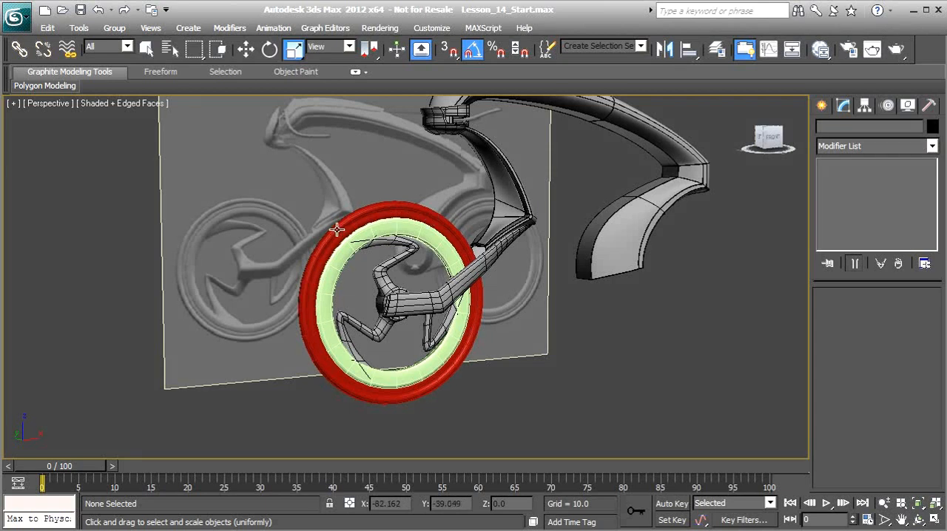
click(464, 345)
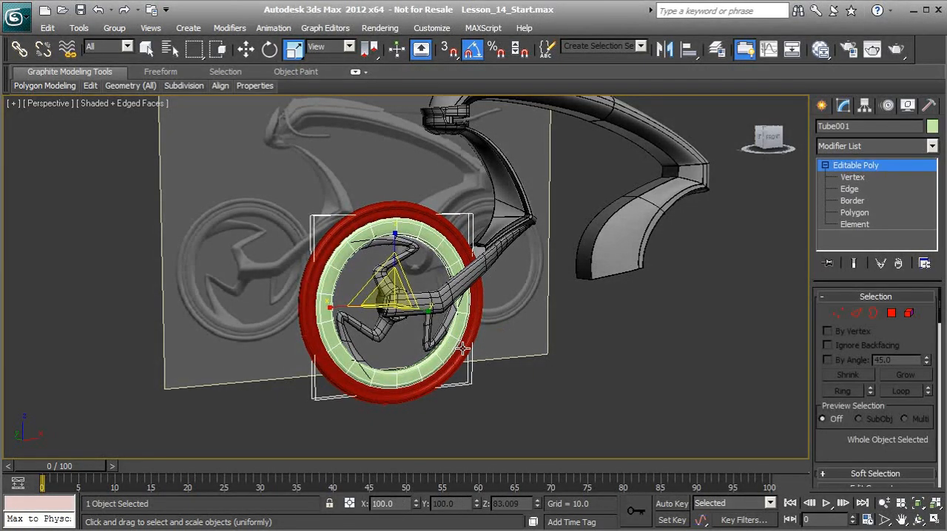
ctrl+click(463, 347)
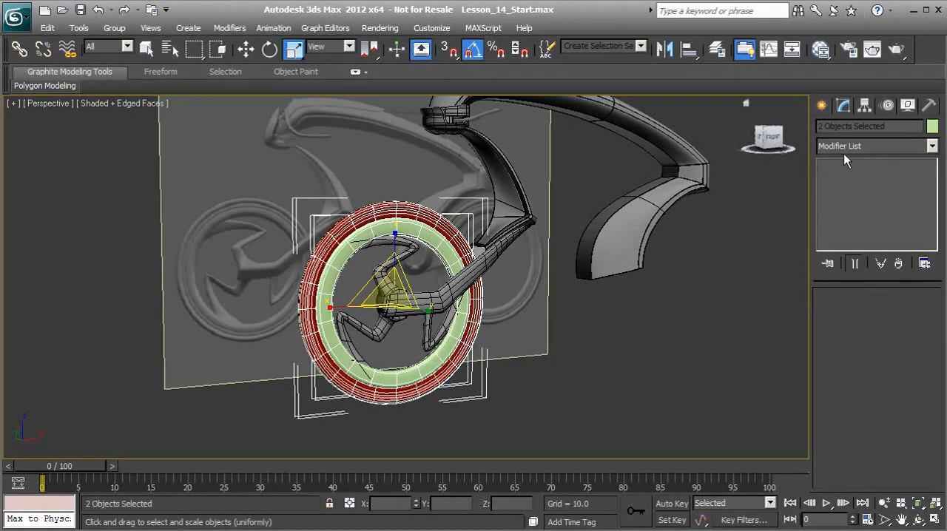
click(932, 126)
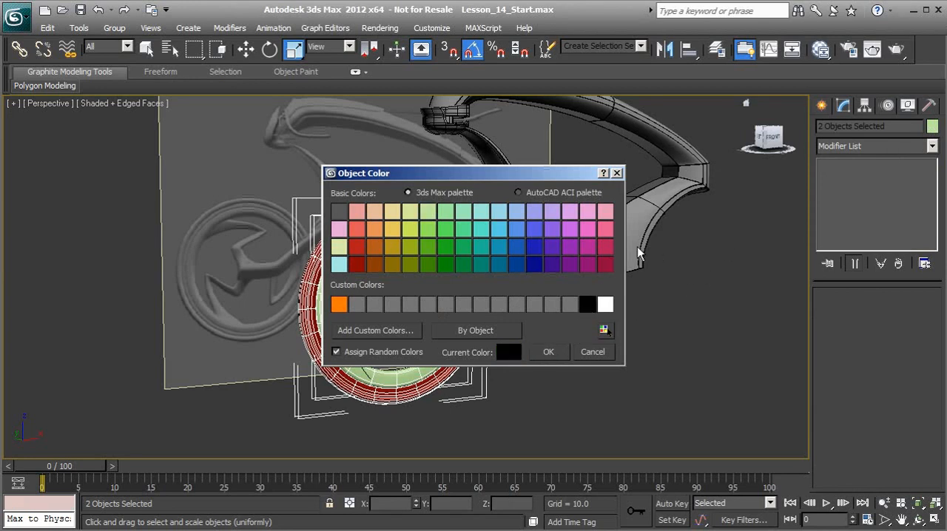
click(549, 351)
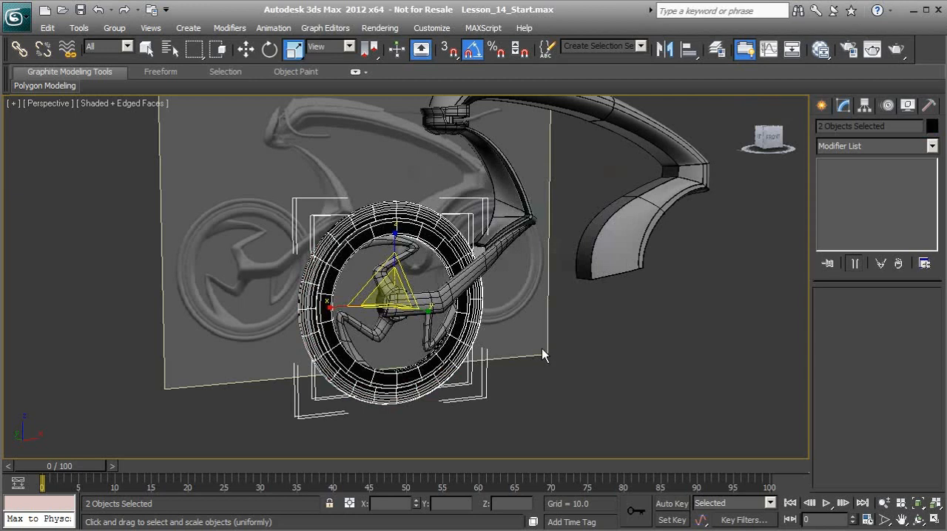
Assign Material #27 from the Slate Material Editor to the selected tube and torus, and clear the selection
click(820, 49)
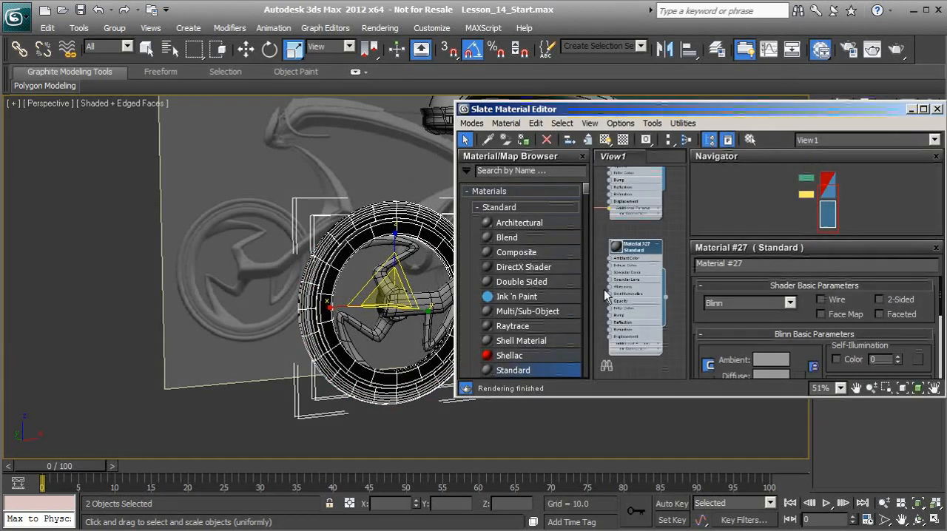
click(525, 140)
click(938, 109)
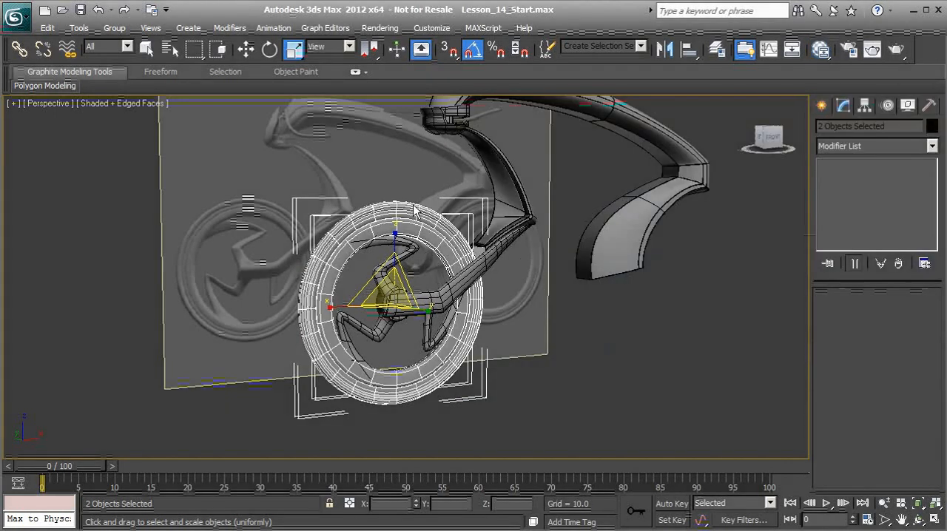
click(585, 348)
alt+middle_drag(586, 347, 465, 315)
alt+middle_drag(322, 287, 400, 293)
scroll(389, 315, up, 4)
scroll(399, 294, down, 4)
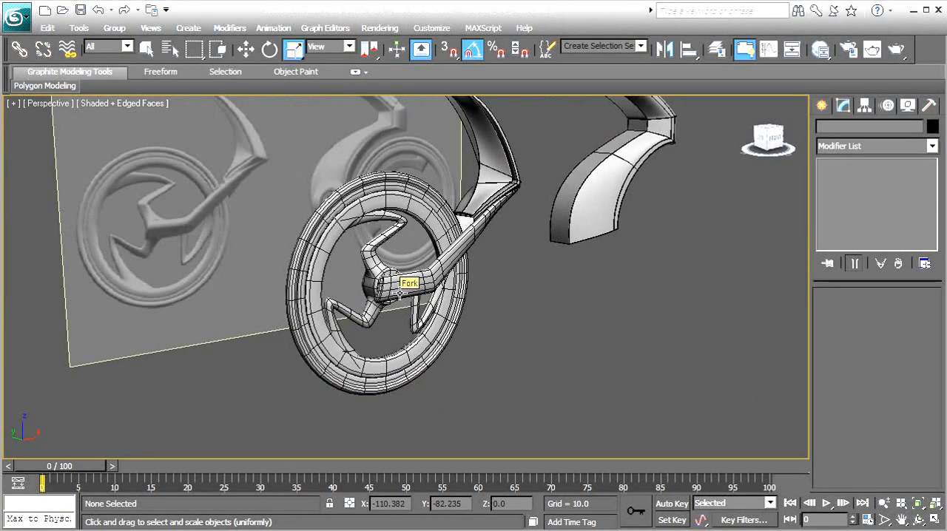
alt+middle_drag(379, 280, 351, 270)
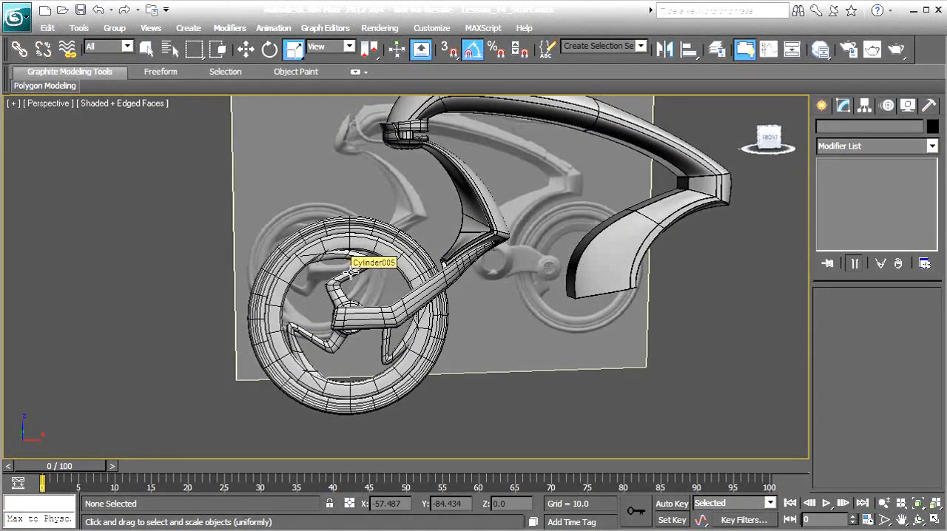
Group the spokes, tube rim and torus tyre under the name Front_Wheel
alt+middle_drag(351, 271, 336, 284)
click(336, 284)
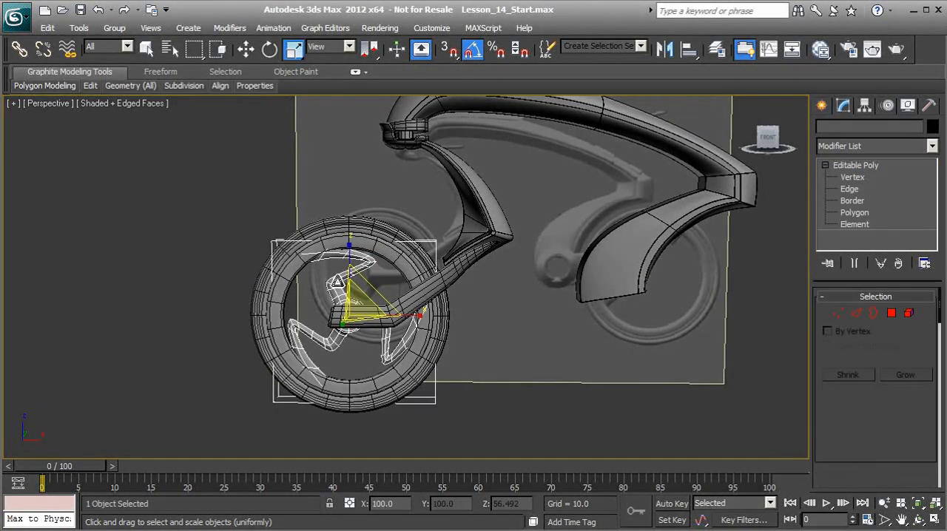
ctrl+click(298, 263)
ctrl+click(280, 254)
alt+middle_drag(292, 260, 310, 235)
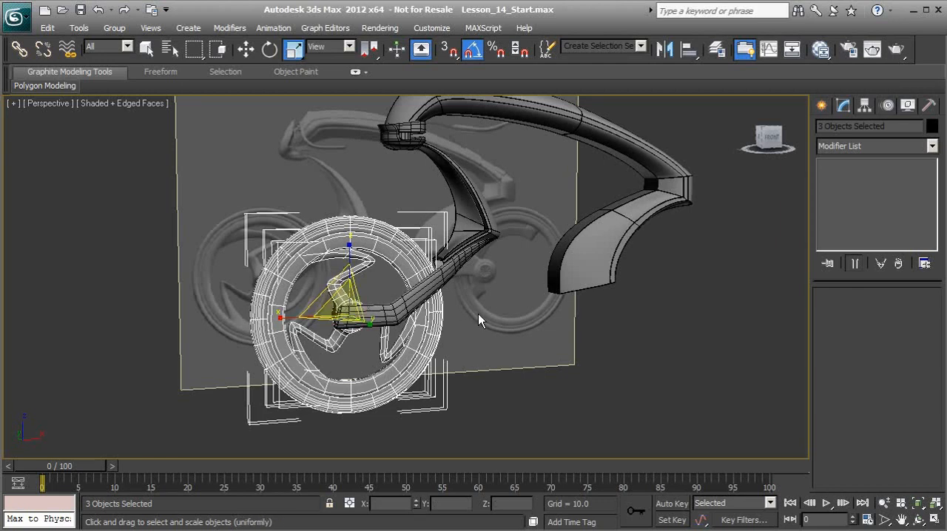
click(115, 28)
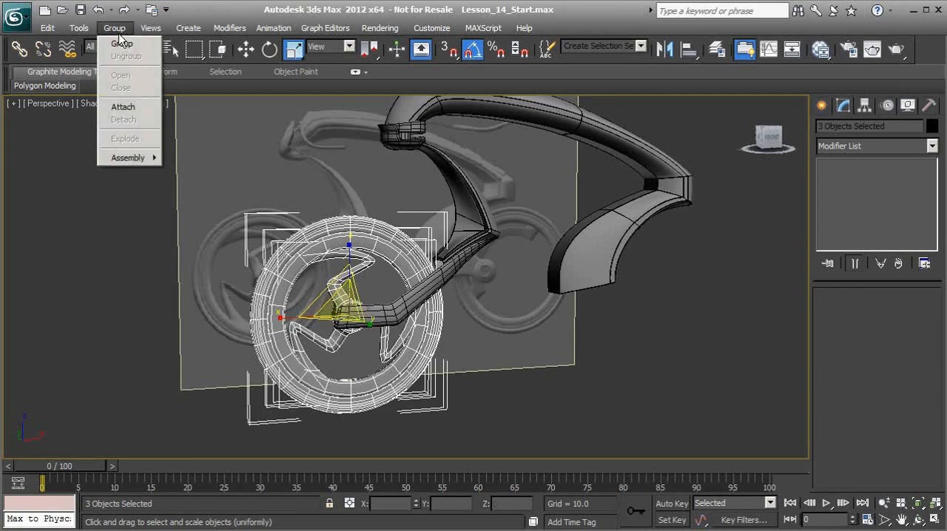
click(122, 44)
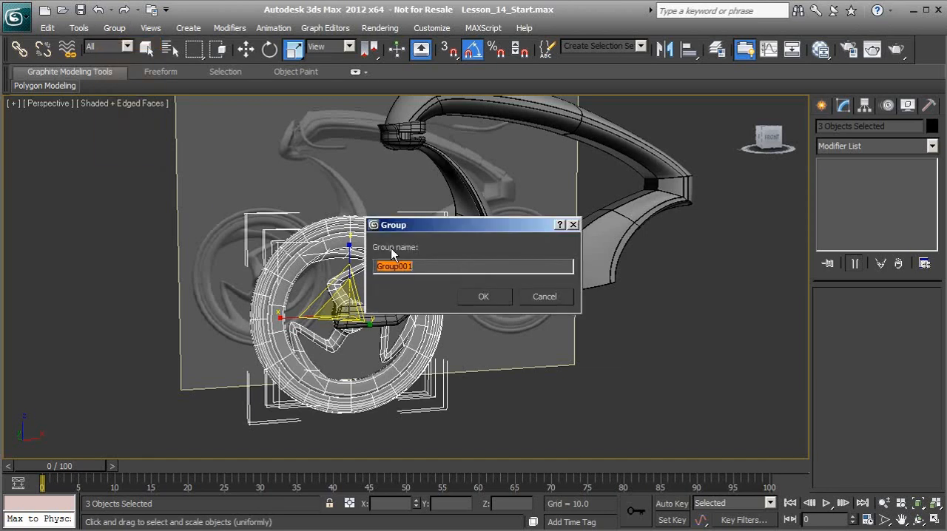
text(Front_Wheel)
click(483, 297)
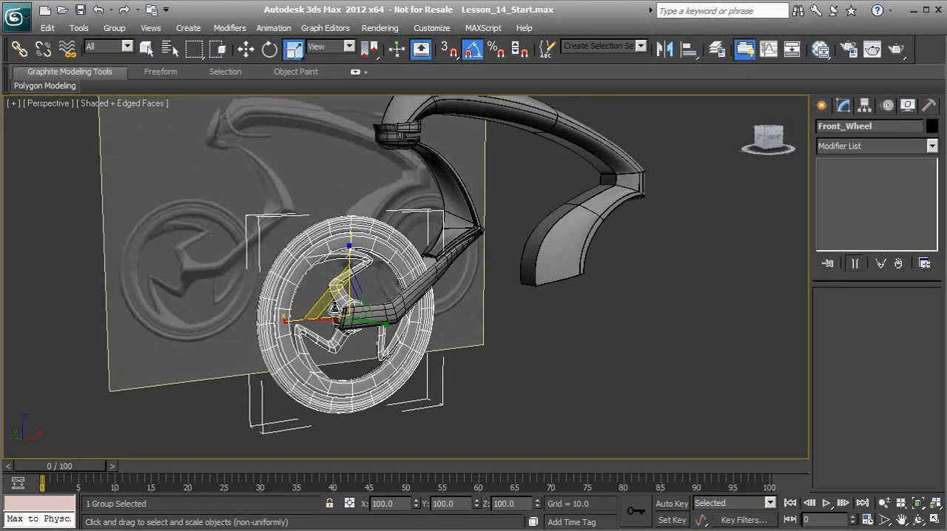
Reselect the Front_Wheel group and try rotating it about its Y axis
click(394, 348)
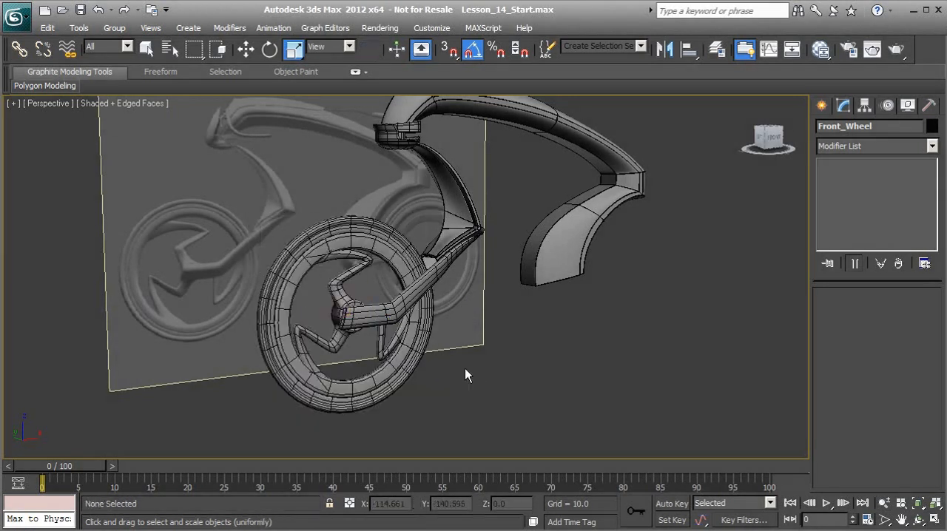
click(412, 364)
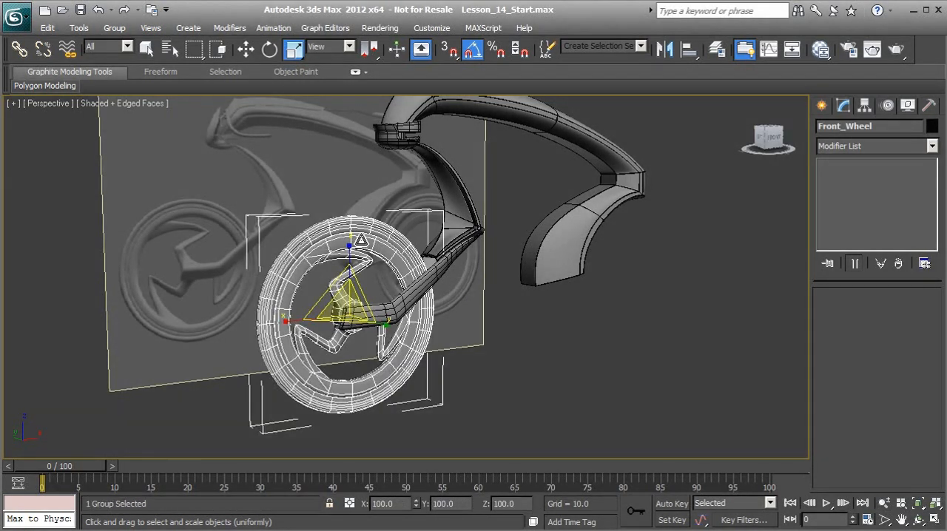
click(269, 52)
scroll(306, 281, up, 2)
drag(307, 286, 429, 318)
alt+middle_drag(474, 340, 370, 313)
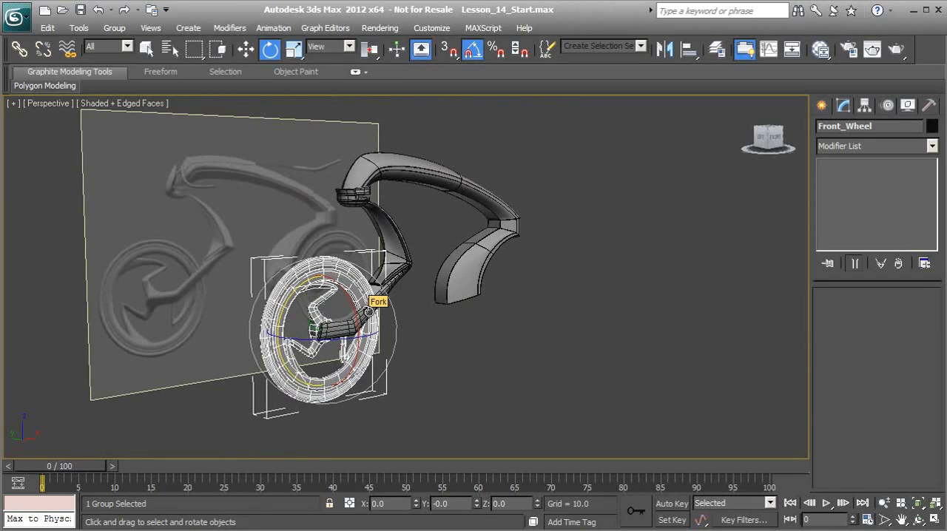